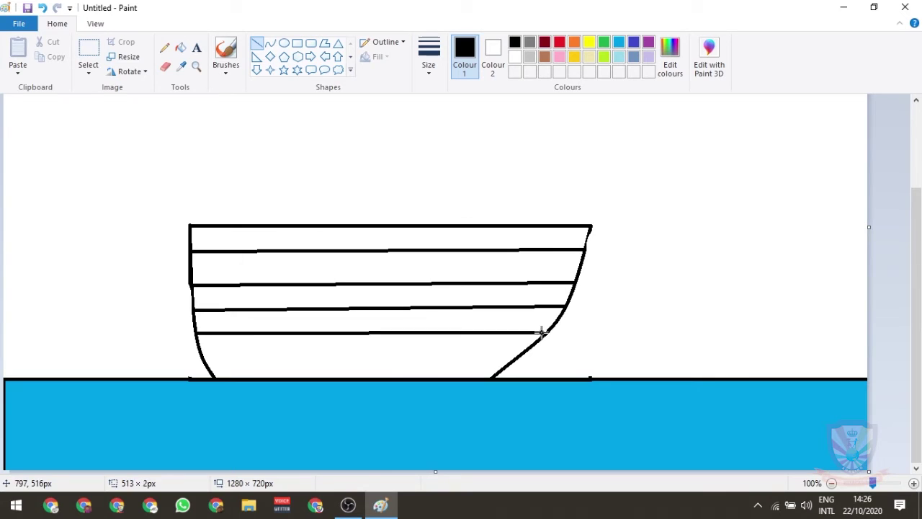
Step: Draw the lowest plank line, about 466 px long, across the hull and a mast rectangle of about 24 × 307 px standing on the deck's middle
{"action": "left_click_drag", "start_coordinate": [200, 357], "coordinate": [515, 356]}
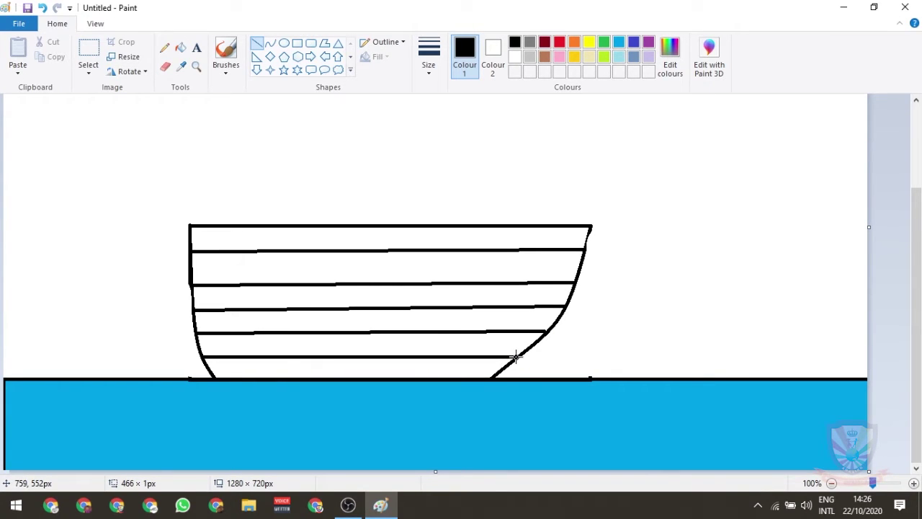
{"action": "scroll", "coordinate": [422, 312], "scroll_direction": "up", "scroll_amount": 3}
{"action": "scroll", "coordinate": [419, 293], "scroll_direction": "down", "scroll_amount": 3}
{"action": "scroll", "coordinate": [415, 343], "scroll_direction": "up", "scroll_amount": 3}
{"action": "left_click", "coordinate": [297, 45]}
{"action": "left_click_drag", "start_coordinate": [395, 111], "coordinate": [412, 319]}
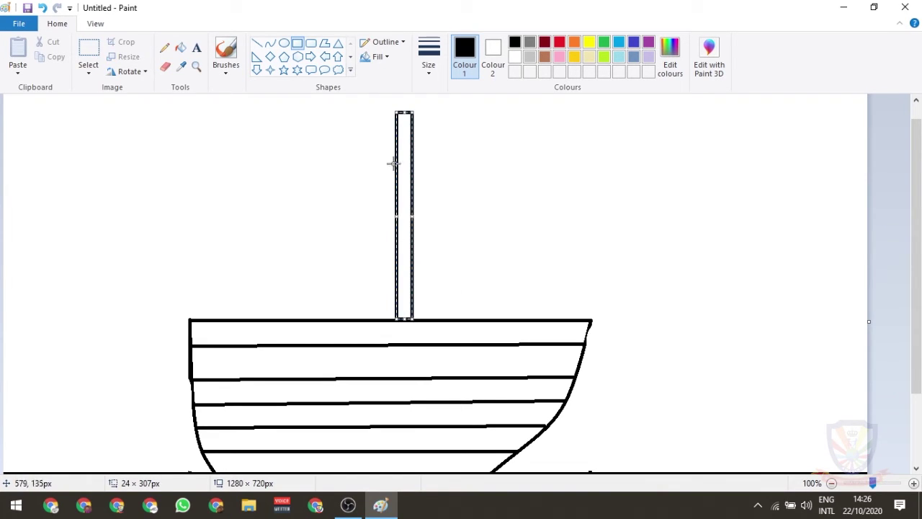
{"action": "left_click", "coordinate": [367, 129]}
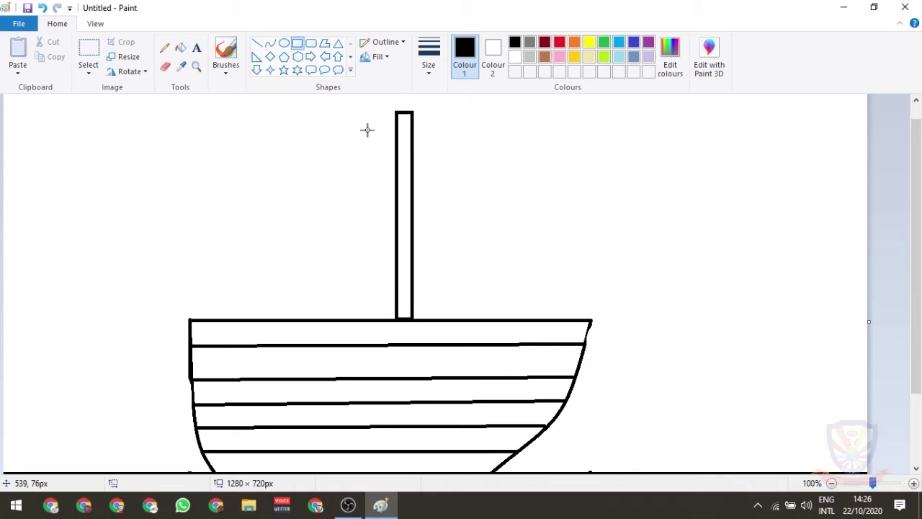
Step: Draw a wide sail rectangle across the upper mast and erase its horizontal lines inside the mast
{"action": "mouse_move", "coordinate": [285, 121]}
{"action": "left_mouse_down"}
{"action": "mouse_move", "coordinate": [412, 197]}
{"action": "mouse_move", "coordinate": [522, 224]}
{"action": "mouse_move", "coordinate": [523, 232]}
{"action": "left_mouse_up"}
{"action": "left_click", "coordinate": [165, 66]}
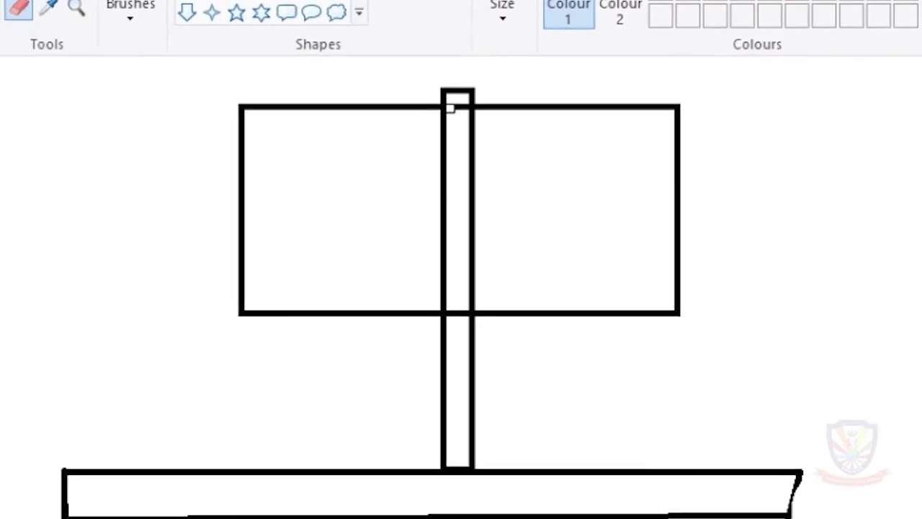
{"action": "mouse_move", "coordinate": [466, 103]}
{"action": "left_mouse_down"}
{"action": "mouse_move", "coordinate": [485, 101]}
{"action": "mouse_move", "coordinate": [477, 108]}
{"action": "left_mouse_up"}
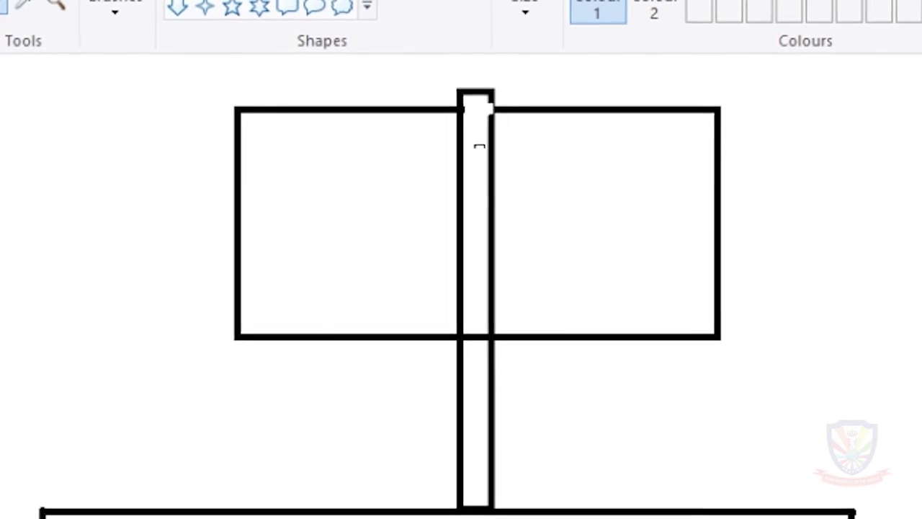
{"action": "left_click_drag", "start_coordinate": [473, 345], "coordinate": [486, 343]}
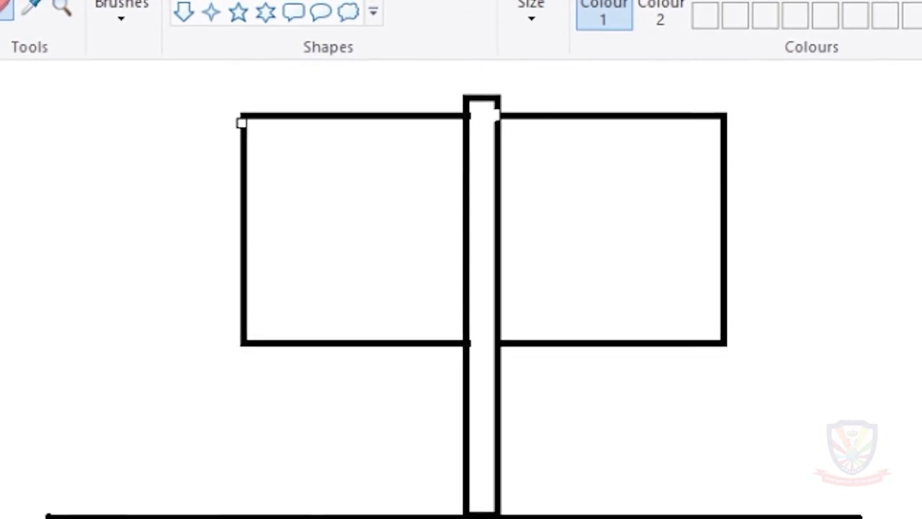
Step: Erase the sail rectangle's two vertical sides and repair the gap in the mast's edge with a short straight line
{"action": "left_click_drag", "start_coordinate": [245, 123], "coordinate": [247, 335]}
{"action": "left_click_drag", "start_coordinate": [238, 213], "coordinate": [243, 238]}
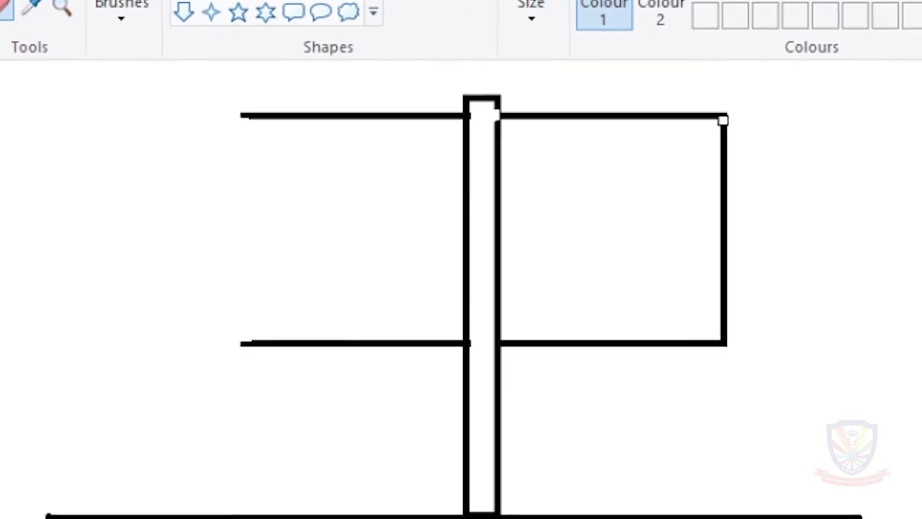
{"action": "left_click_drag", "start_coordinate": [721, 123], "coordinate": [720, 329]}
{"action": "left_click", "coordinate": [180, 0]}
{"action": "left_click_drag", "start_coordinate": [489, 88], "coordinate": [486, 113]}
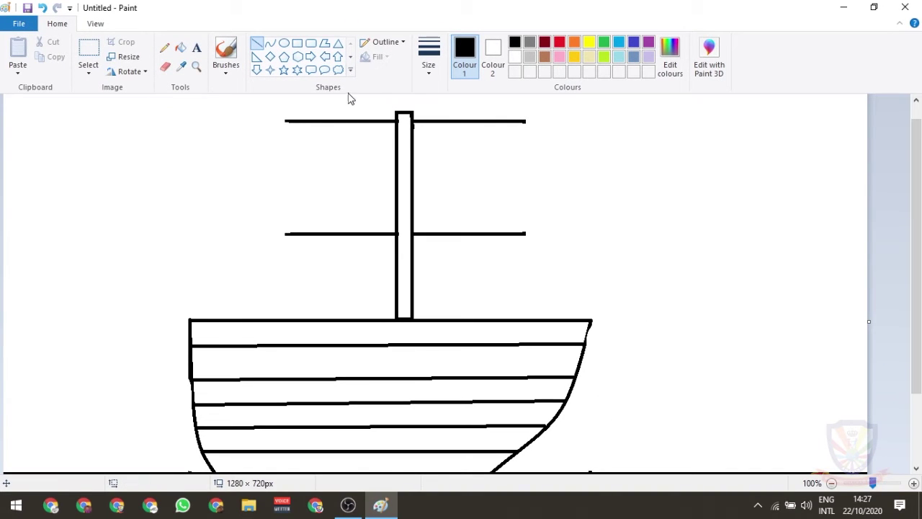
Step: Close both ends of the sail with vertical curves about 170 px tall, each bowed toward the bow
{"action": "left_click", "coordinate": [270, 43]}
{"action": "left_click_drag", "start_coordinate": [285, 121], "coordinate": [287, 233]}
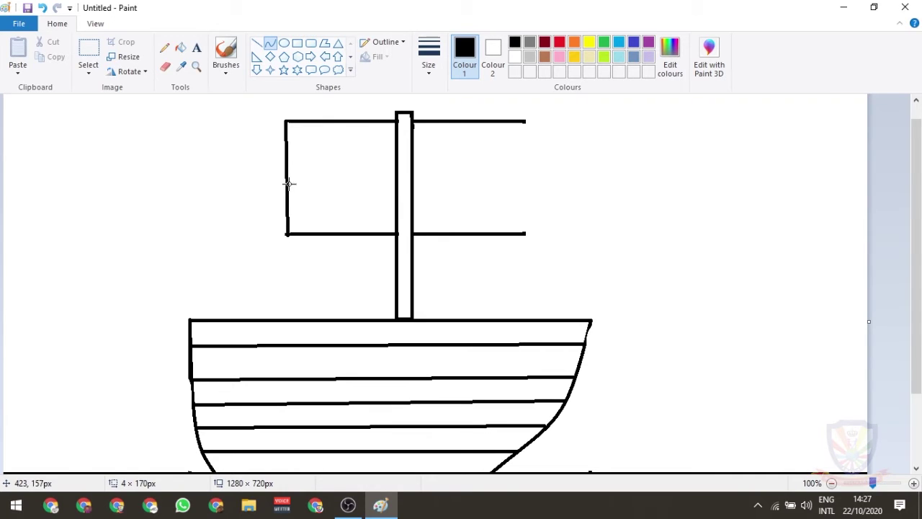
{"action": "left_click_drag", "start_coordinate": [286, 177], "coordinate": [300, 177]}
{"action": "left_click", "coordinate": [525, 124]}
{"action": "left_click_drag", "start_coordinate": [525, 124], "coordinate": [525, 233]}
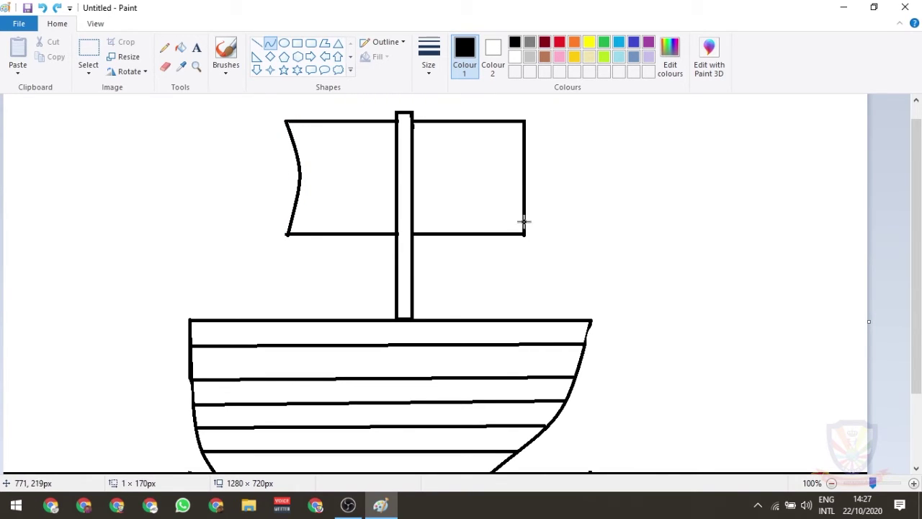
{"action": "left_click_drag", "start_coordinate": [525, 174], "coordinate": [552, 177]}
{"action": "left_click", "coordinate": [545, 175]}
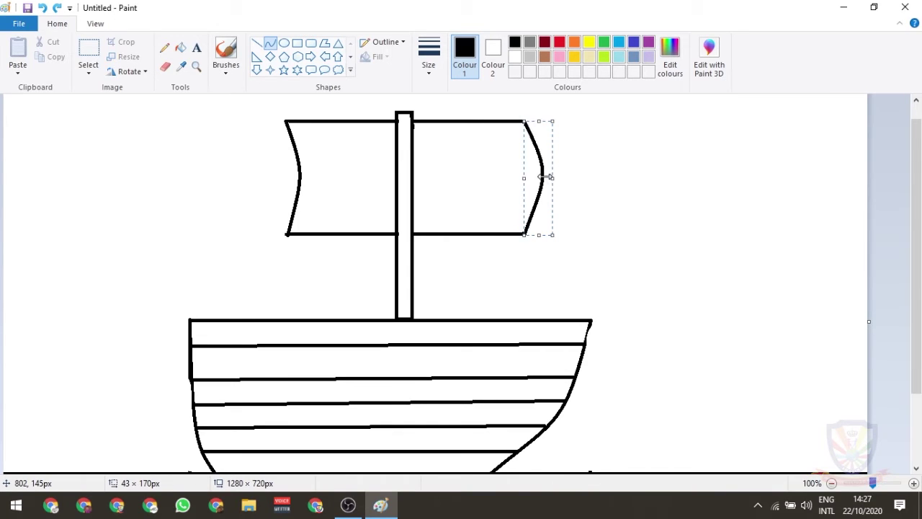
{"action": "left_click", "coordinate": [498, 104]}
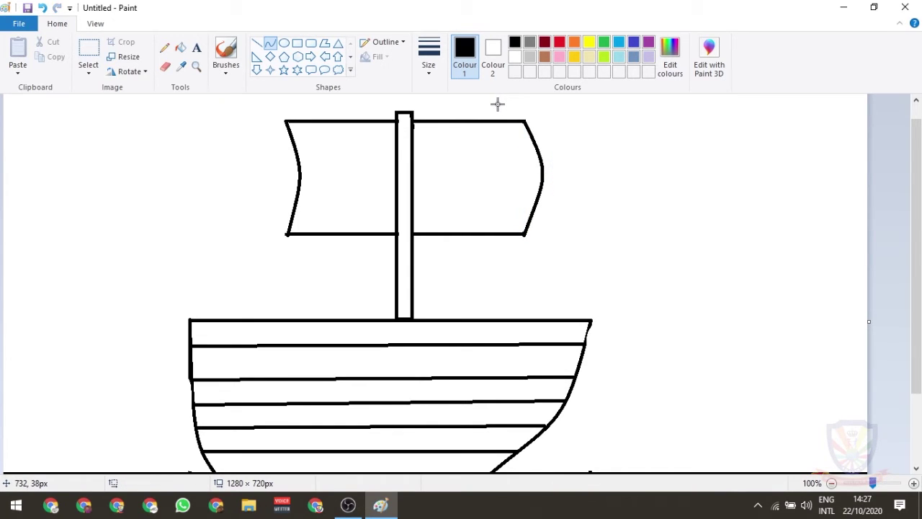
Step: Draw a cabin rectangle of about 216 × 163 px on the deck behind the mast and erase the sail lines inside it
{"action": "left_click", "coordinate": [297, 43]}
{"action": "left_click_drag", "start_coordinate": [214, 210], "coordinate": [360, 319]}
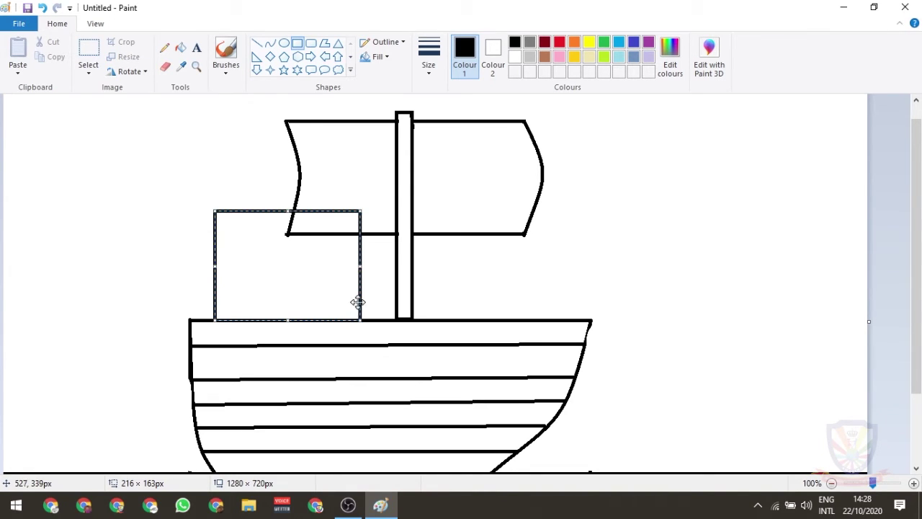
{"action": "left_click", "coordinate": [256, 171]}
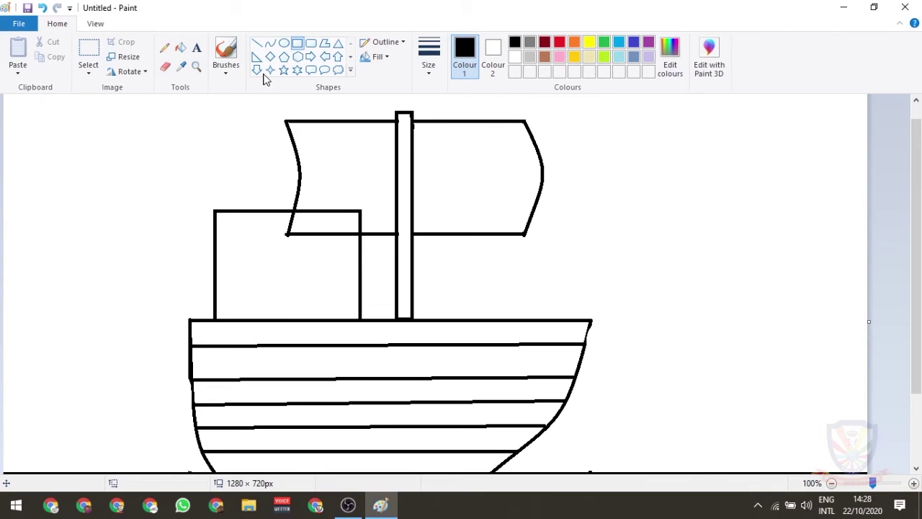
{"action": "left_click", "coordinate": [165, 66]}
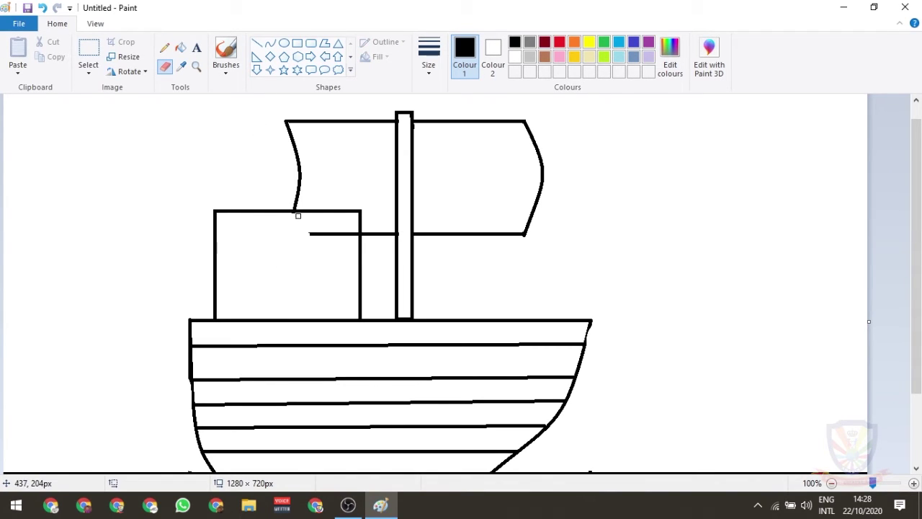
Step: Add a roof rectangle of about 251 × 35 px on top of the cabin and erase the sail line inside it
{"action": "left_click", "coordinate": [298, 45]}
{"action": "mouse_move", "coordinate": [198, 187]}
{"action": "left_mouse_down"}
{"action": "mouse_move", "coordinate": [267, 207]}
{"action": "mouse_move", "coordinate": [370, 210]}
{"action": "left_mouse_up"}
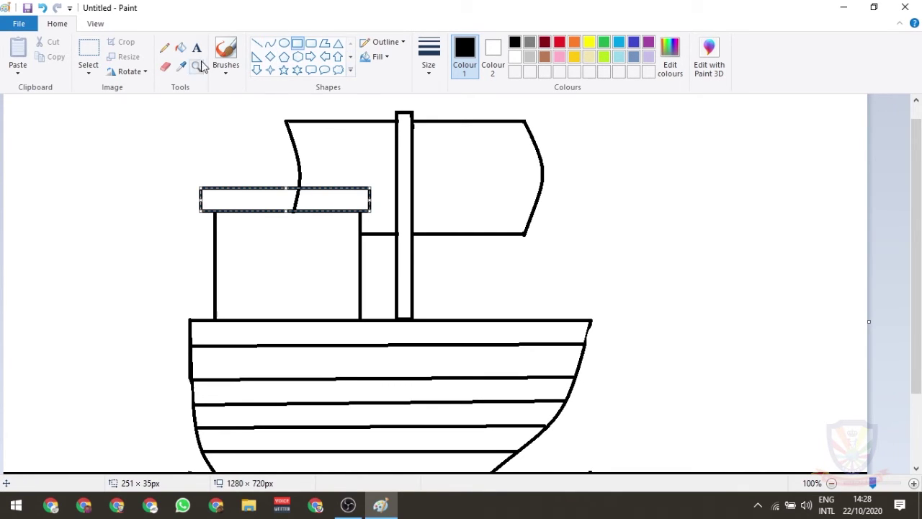
{"action": "left_click", "coordinate": [167, 67]}
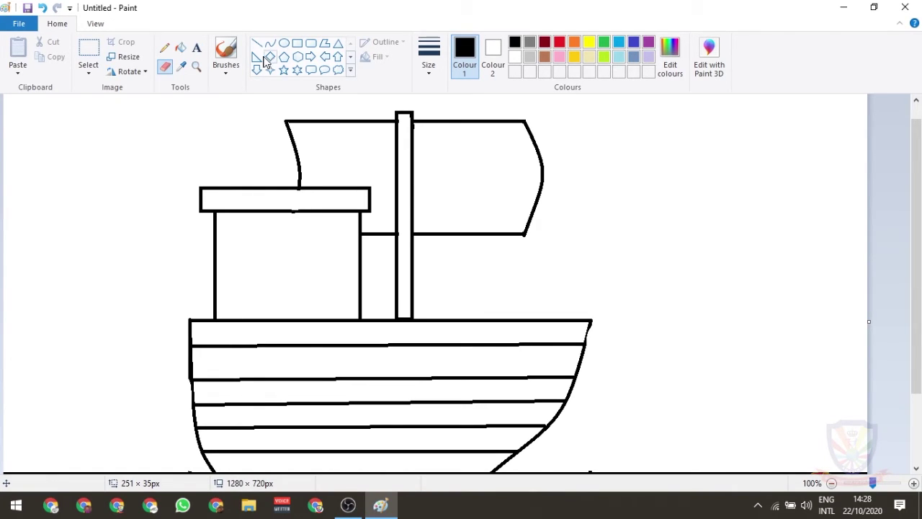
Step: Draw a round window on the cabin wall and a door rectangle of about 67 × 131 px beside it
{"action": "left_click", "coordinate": [284, 43]}
{"action": "left_click_drag", "start_coordinate": [227, 239], "coordinate": [255, 260]}
{"action": "left_click", "coordinate": [292, 241]}
{"action": "left_click", "coordinate": [297, 43]}
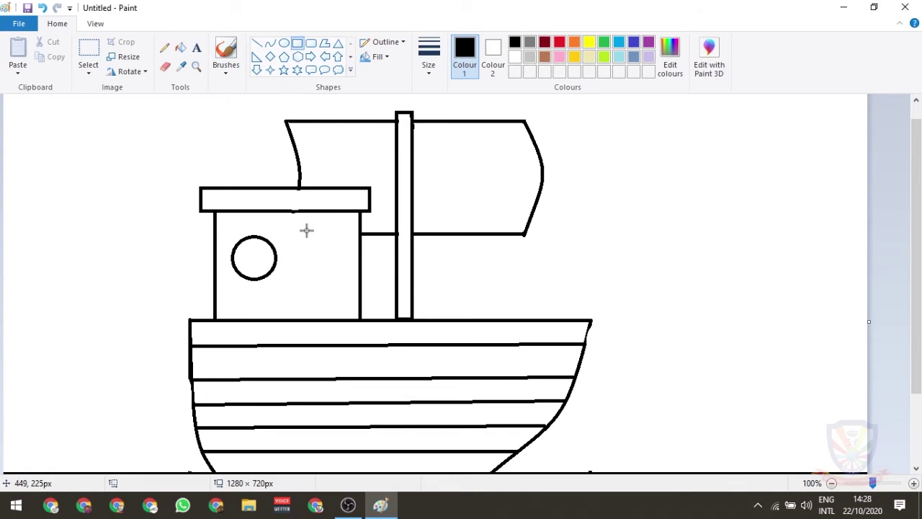
{"action": "left_click_drag", "start_coordinate": [297, 231], "coordinate": [341, 319]}
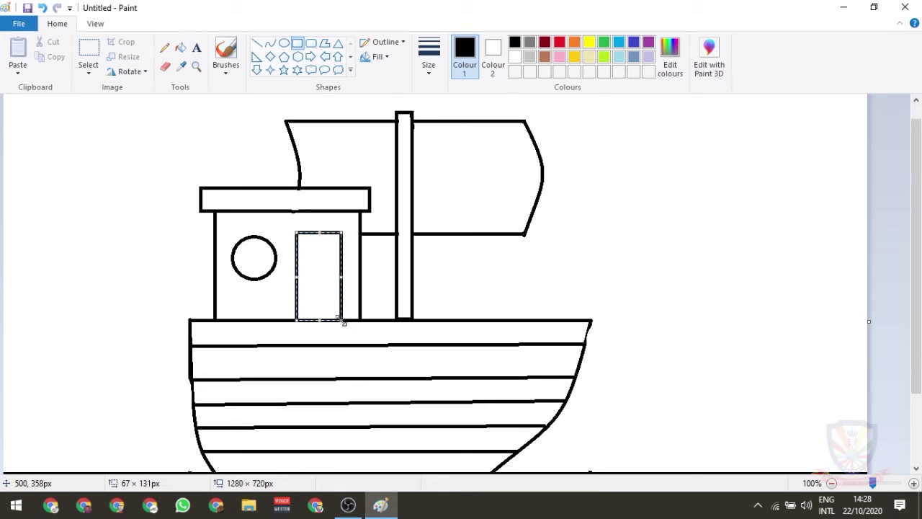
{"action": "left_click", "coordinate": [435, 265]}
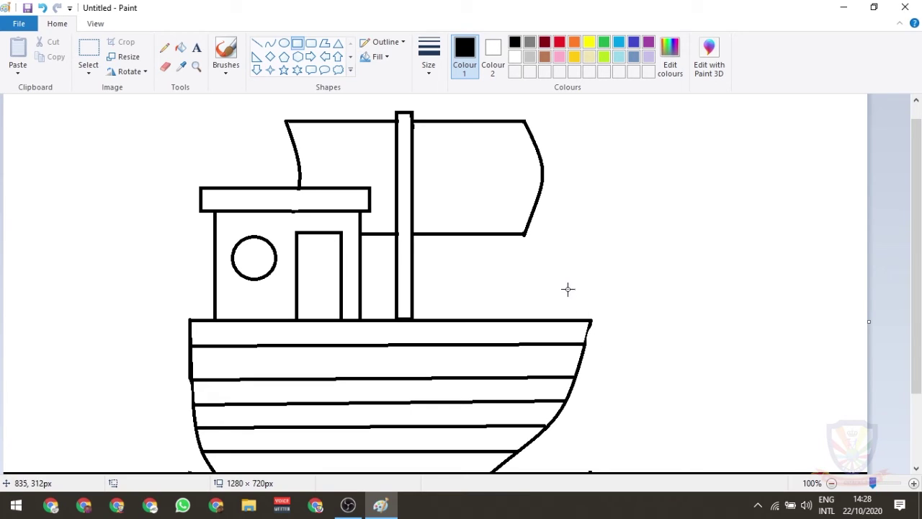
Step: Draw a small box on the deck at the bow and a 634 × 37 px rail across the hull's upper edge, erasing the hull lines inside it
{"action": "left_click_drag", "start_coordinate": [564, 287], "coordinate": [589, 323]}
{"action": "left_click", "coordinate": [623, 272]}
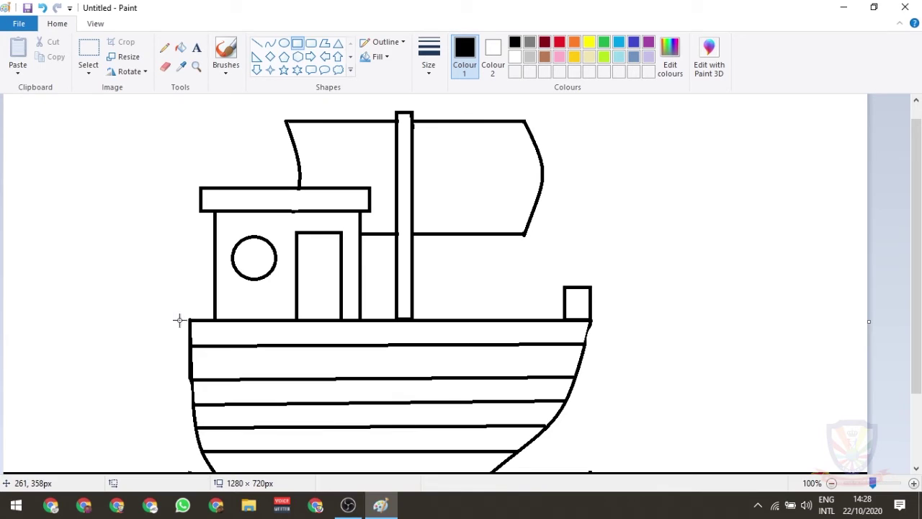
{"action": "mouse_move", "coordinate": [175, 322]}
{"action": "left_mouse_down"}
{"action": "mouse_move", "coordinate": [515, 358]}
{"action": "mouse_move", "coordinate": [613, 343]}
{"action": "mouse_move", "coordinate": [600, 344]}
{"action": "left_mouse_up"}
{"action": "left_click", "coordinate": [166, 67]}
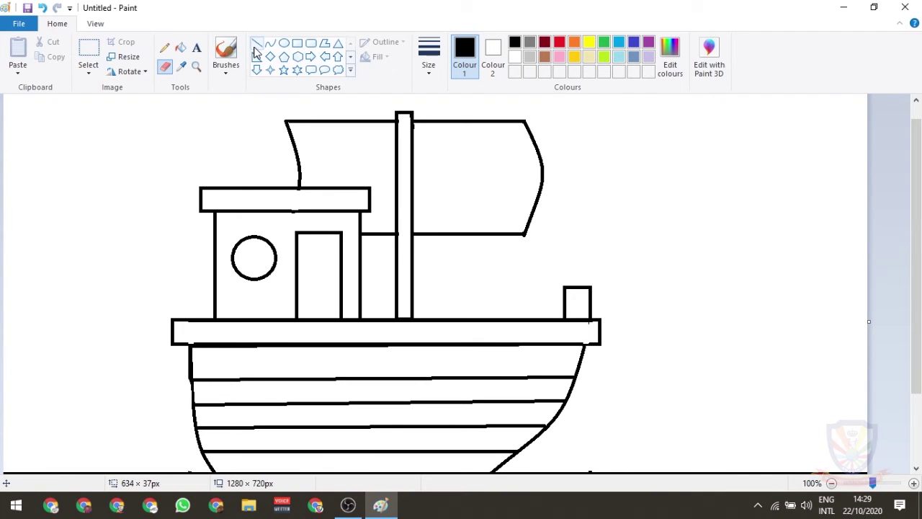
Step: Draw a slanted bowsprit with straight lines rising outward from the bow, closed at the end, with a short dividing line near its tip
{"action": "left_click", "coordinate": [297, 43]}
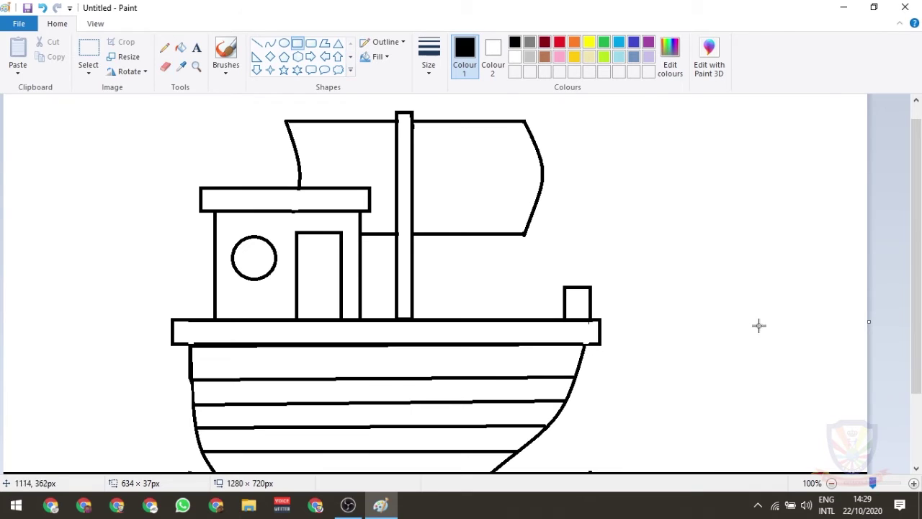
{"action": "left_click", "coordinate": [257, 43]}
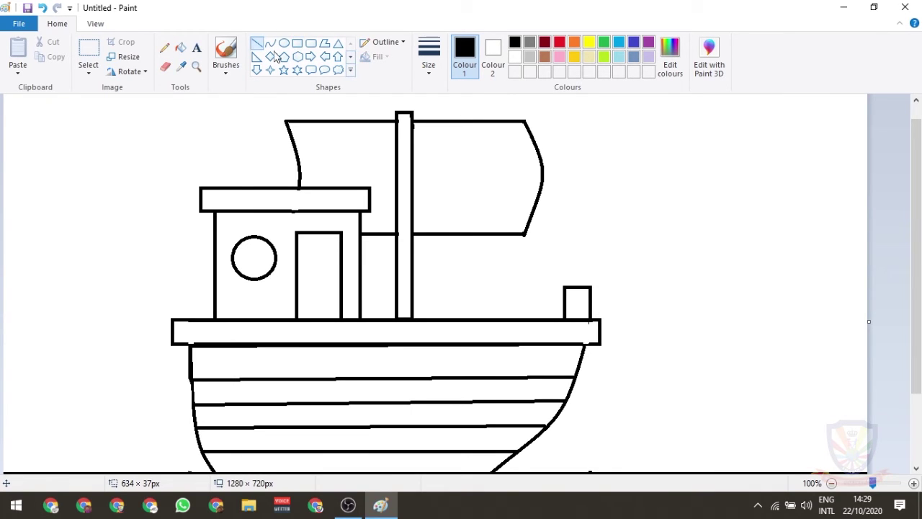
{"action": "left_click_drag", "start_coordinate": [590, 302], "coordinate": [726, 245]}
{"action": "left_click", "coordinate": [739, 242]}
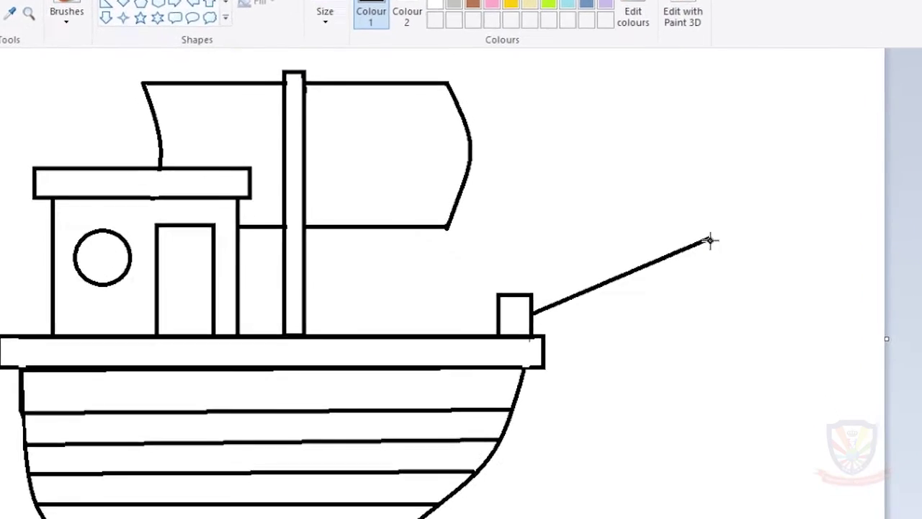
{"action": "left_click_drag", "start_coordinate": [729, 245], "coordinate": [735, 256]}
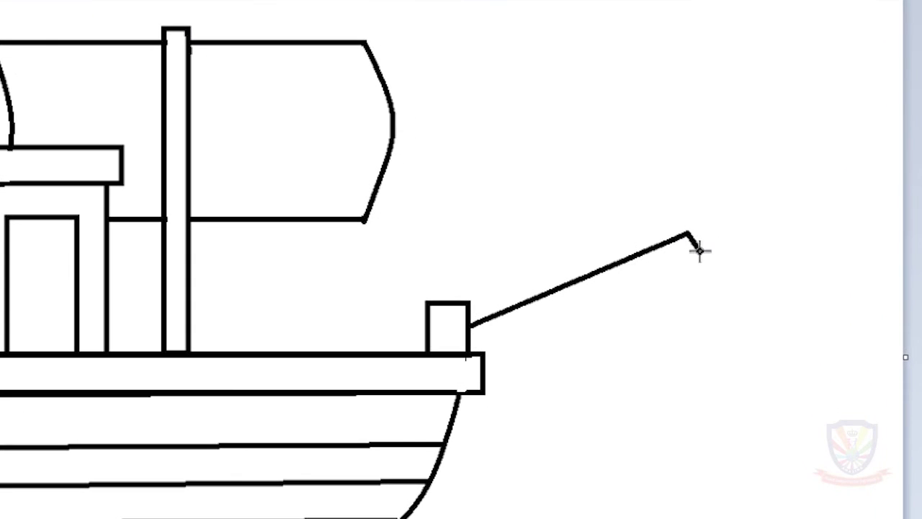
{"action": "left_click", "coordinate": [800, 241]}
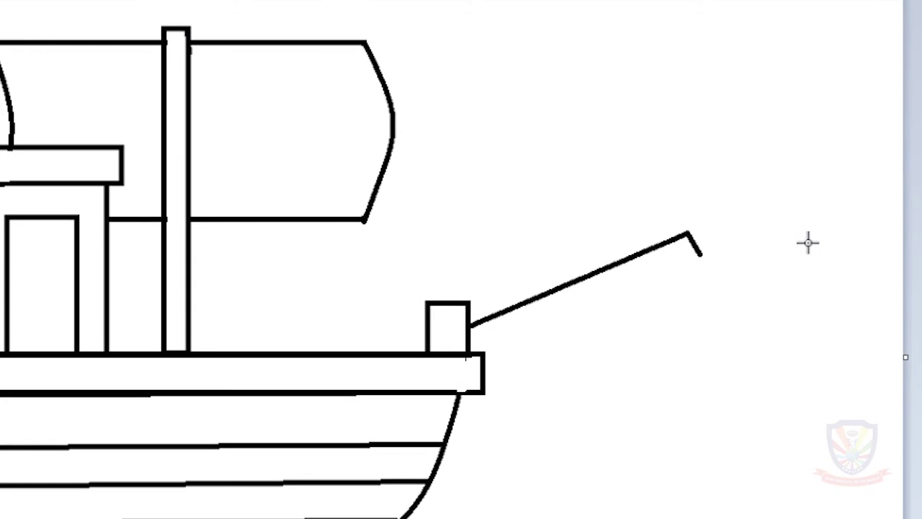
{"action": "left_click_drag", "start_coordinate": [697, 255], "coordinate": [482, 356]}
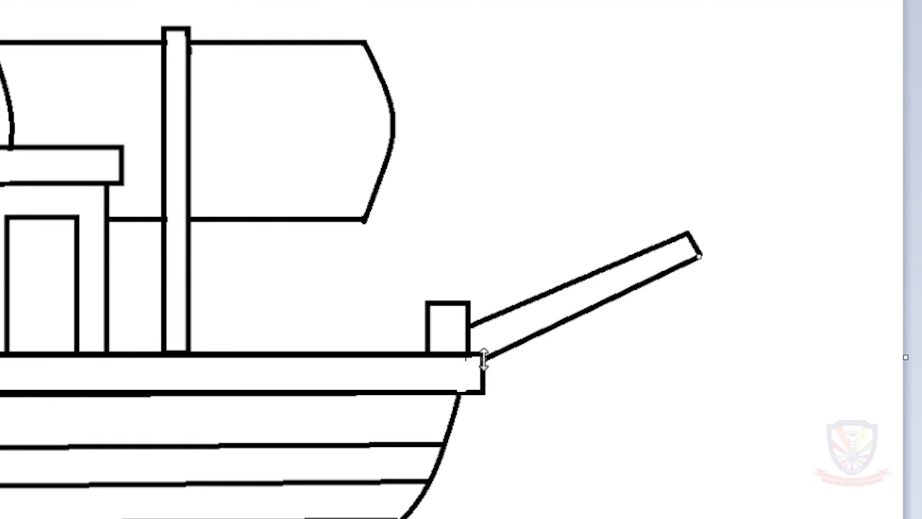
{"action": "left_click", "coordinate": [523, 409]}
{"action": "left_click_drag", "start_coordinate": [650, 250], "coordinate": [659, 273]}
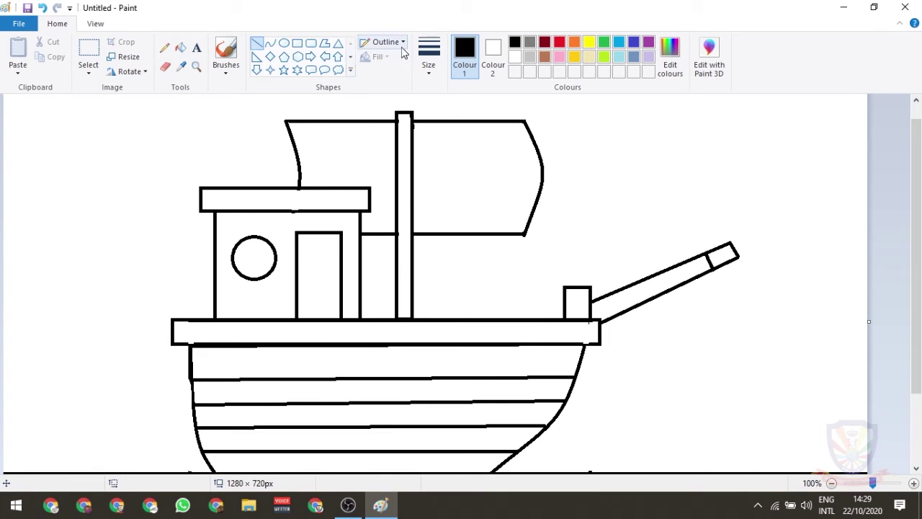
Step: Fill the sail black on both sides of the mast
{"action": "left_click", "coordinate": [181, 47]}
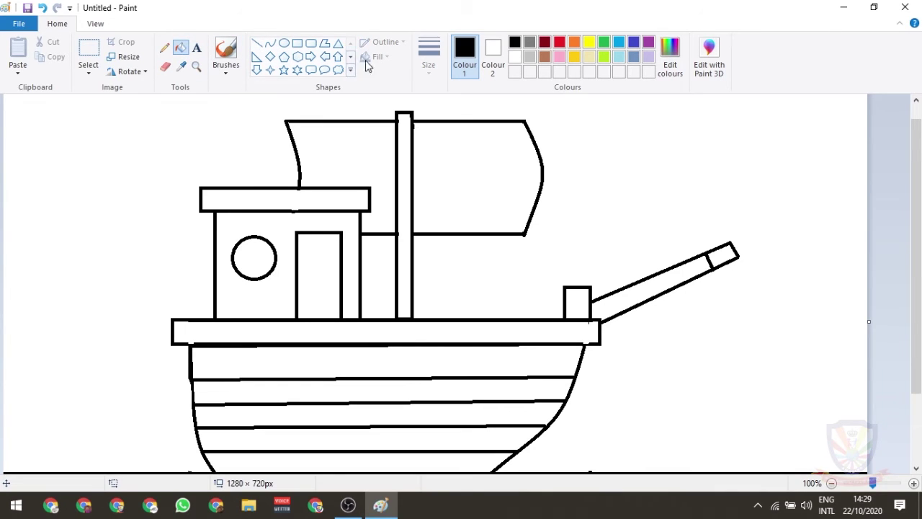
{"action": "left_click", "coordinate": [457, 170]}
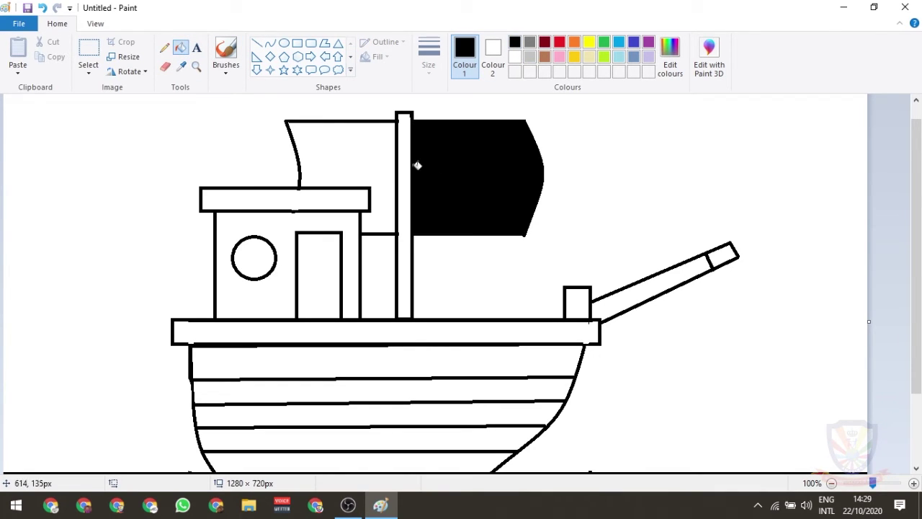
{"action": "left_click", "coordinate": [364, 158]}
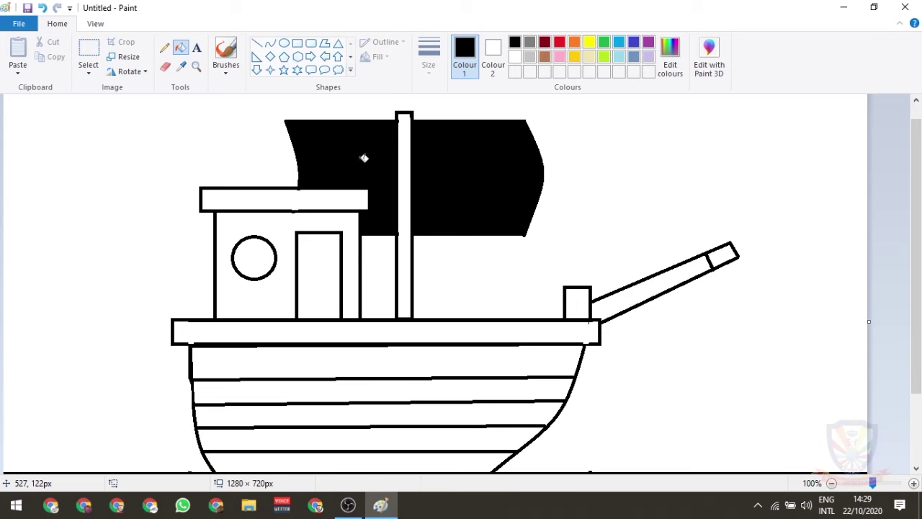
Step: Fill all five planks of the hull with brown
{"action": "left_click", "coordinate": [545, 58]}
{"action": "scroll", "coordinate": [360, 360], "scroll_direction": "down", "scroll_amount": 2}
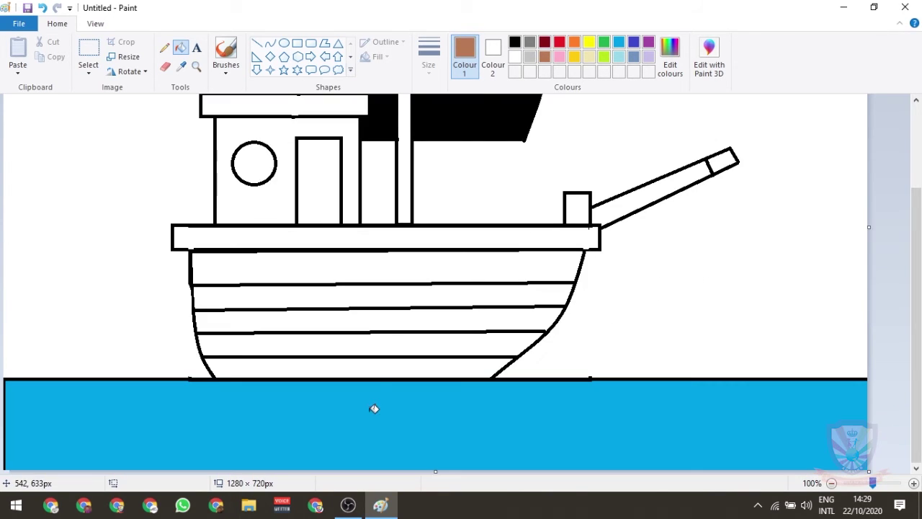
{"action": "left_click", "coordinate": [383, 367]}
{"action": "left_click", "coordinate": [398, 340]}
{"action": "left_click", "coordinate": [410, 319]}
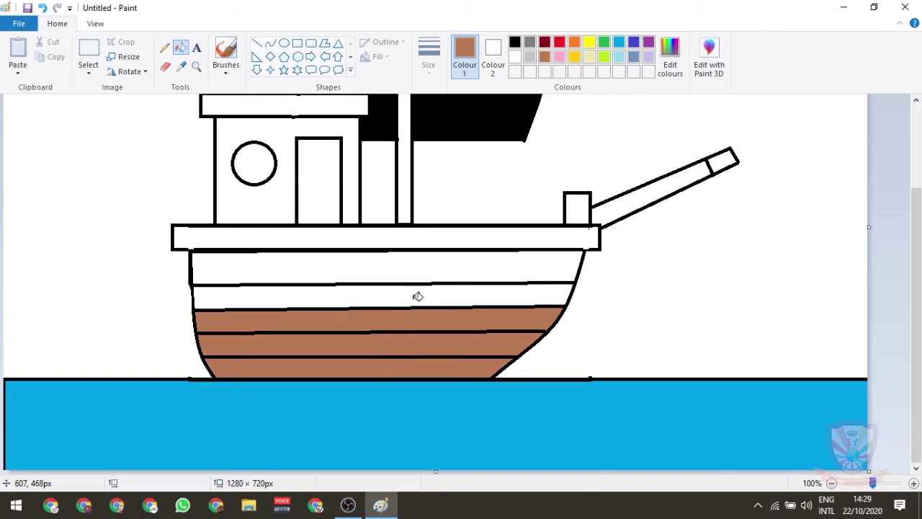
{"action": "left_click", "coordinate": [418, 298]}
{"action": "left_click", "coordinate": [423, 263]}
{"action": "scroll", "coordinate": [388, 277], "scroll_direction": "up", "scroll_amount": 2}
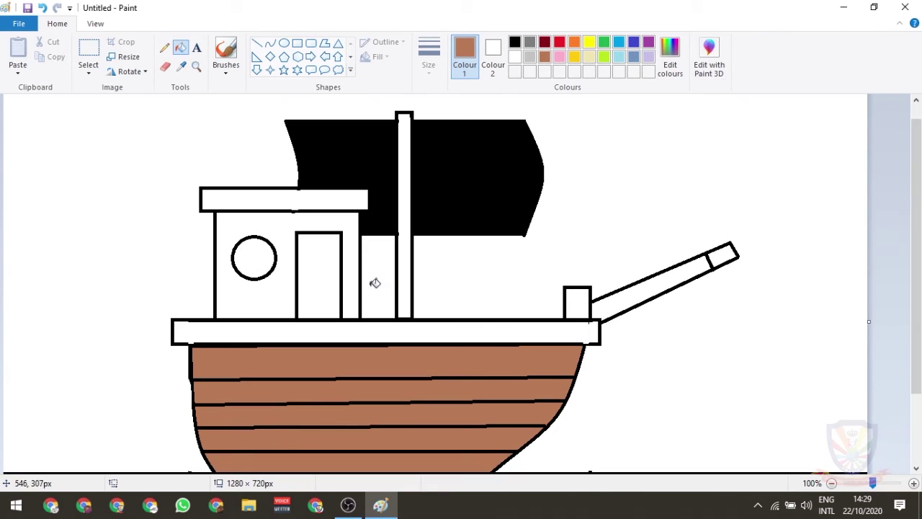
Step: Fill the cabin wall and the main section of the bowsprit with brown
{"action": "left_click", "coordinate": [279, 294]}
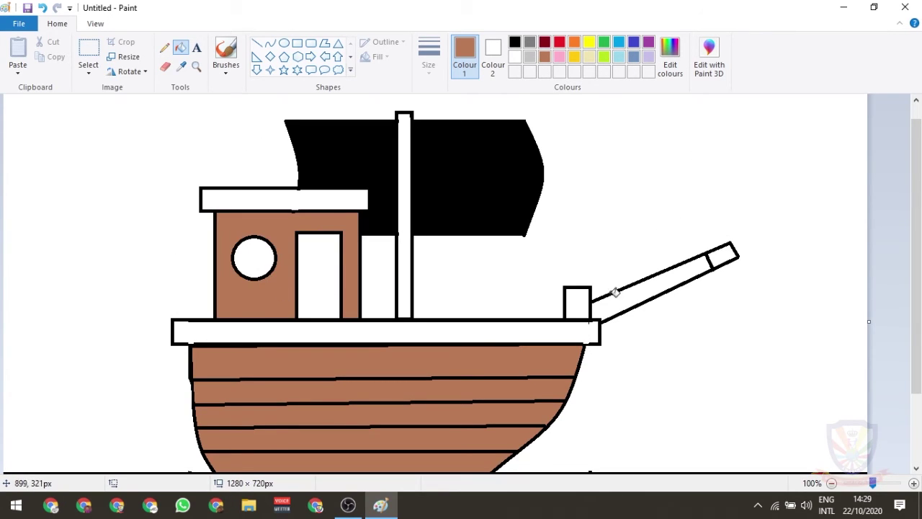
{"action": "left_click", "coordinate": [647, 287]}
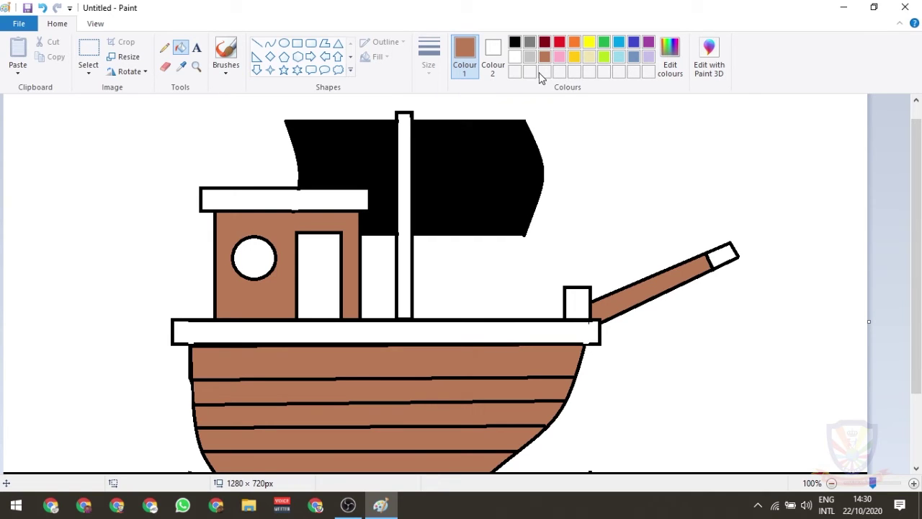
Step: Mix a custom dark golden-brown colour and set it as the active drawing colour
{"action": "left_click", "coordinate": [667, 62]}
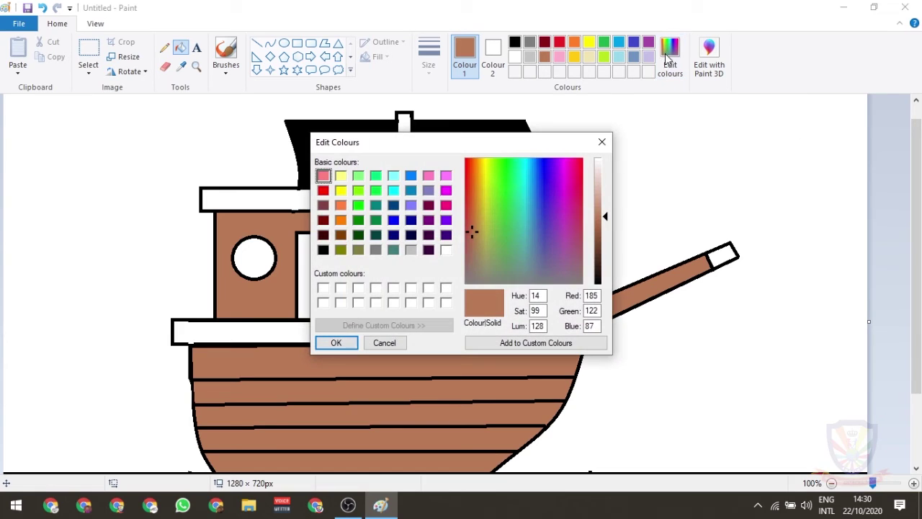
{"action": "left_click_drag", "start_coordinate": [474, 232], "coordinate": [478, 166]}
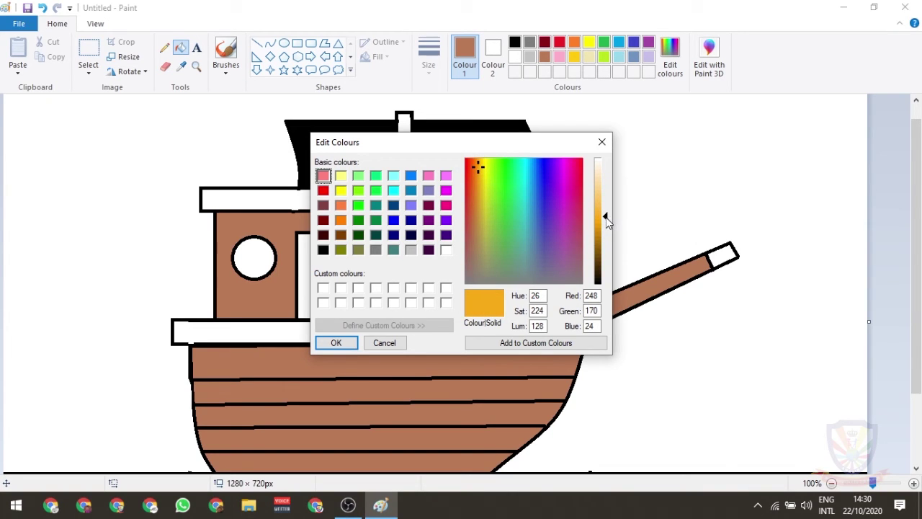
{"action": "left_click_drag", "start_coordinate": [607, 222], "coordinate": [607, 244]}
{"action": "left_click_drag", "start_coordinate": [478, 171], "coordinate": [479, 166]}
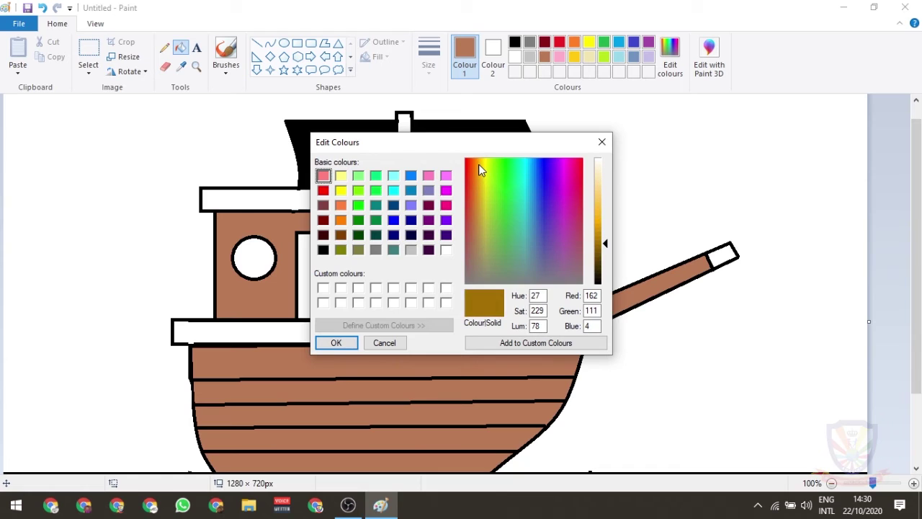
{"action": "left_click_drag", "start_coordinate": [607, 247], "coordinate": [607, 251]}
{"action": "left_click", "coordinate": [342, 344]}
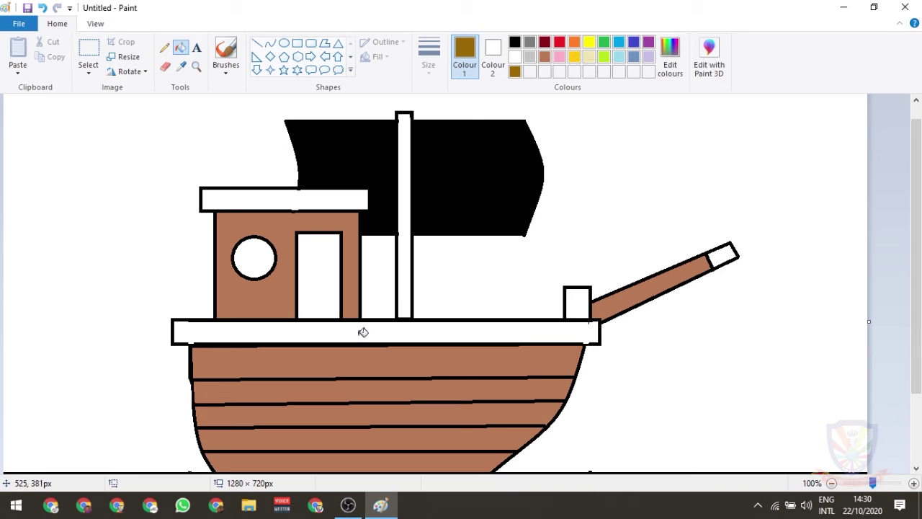
Step: Fill the hull rail, mast, cabin roof, bow box and bowsprit tip with the custom golden brown
{"action": "left_click", "coordinate": [364, 332]}
{"action": "left_click", "coordinate": [407, 248]}
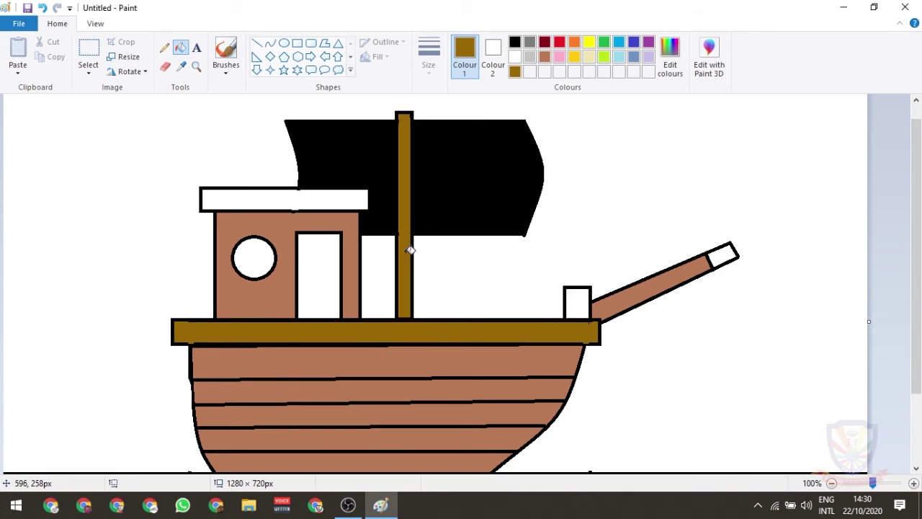
{"action": "left_click", "coordinate": [333, 199]}
{"action": "left_click", "coordinate": [577, 299]}
{"action": "left_click", "coordinate": [725, 253]}
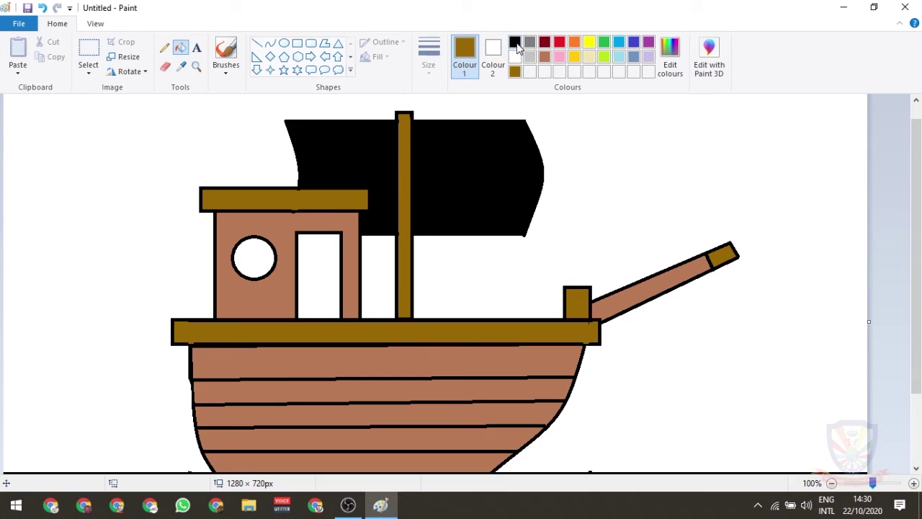
Step: Fill the round cabin window with light turquoise and the cabin door with the custom golden brown
{"action": "left_click", "coordinate": [619, 58]}
{"action": "left_click", "coordinate": [260, 257]}
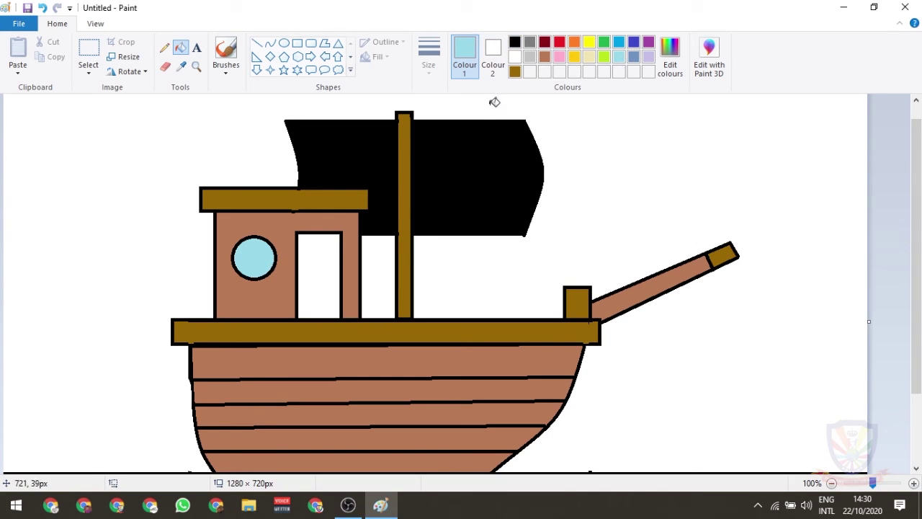
{"action": "left_click", "coordinate": [544, 57]}
{"action": "left_click", "coordinate": [330, 274]}
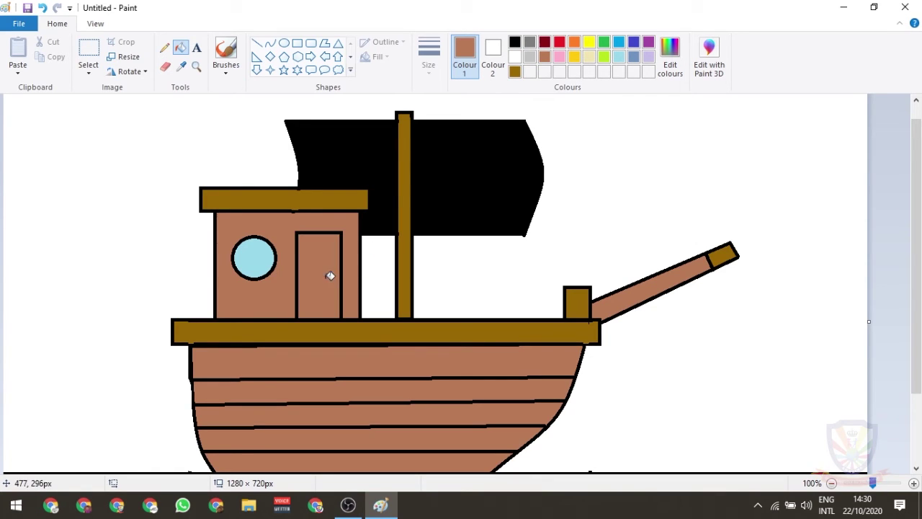
{"action": "left_click", "coordinate": [514, 72]}
{"action": "left_click", "coordinate": [335, 290]}
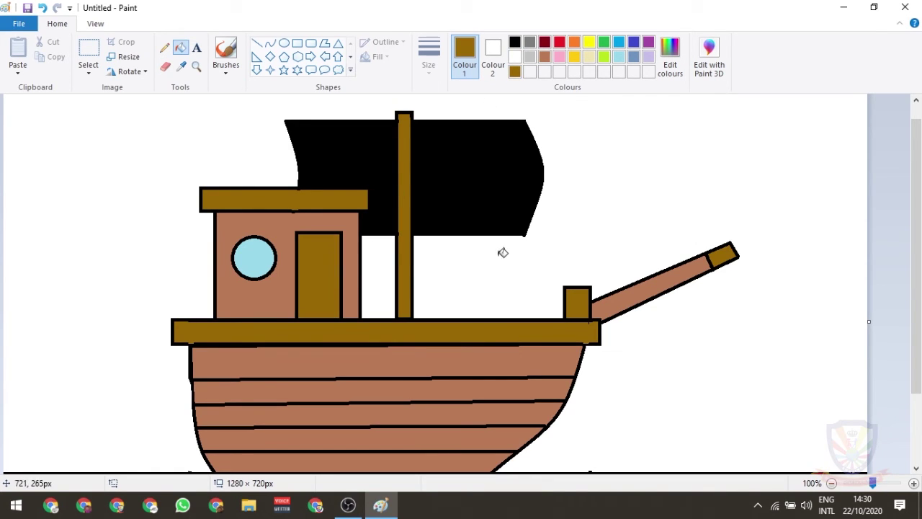
Step: Draw two crossing white diagonal lines as crossbones on the black sail, between the mast and its outer edge
{"action": "scroll", "coordinate": [523, 295], "scroll_direction": "down", "scroll_amount": 3}
{"action": "scroll", "coordinate": [521, 296], "scroll_direction": "up", "scroll_amount": 3}
{"action": "left_click", "coordinate": [257, 44]}
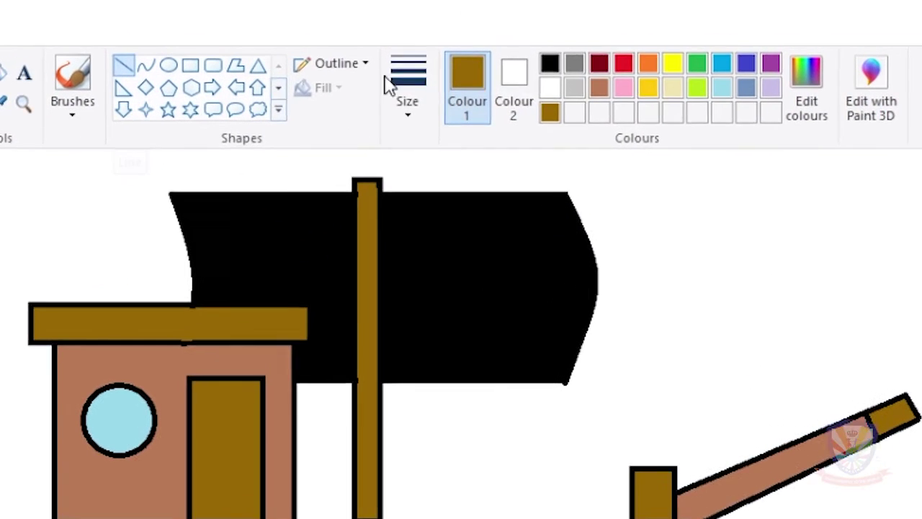
{"action": "left_click", "coordinate": [553, 90]}
{"action": "left_click_drag", "start_coordinate": [412, 258], "coordinate": [516, 355]}
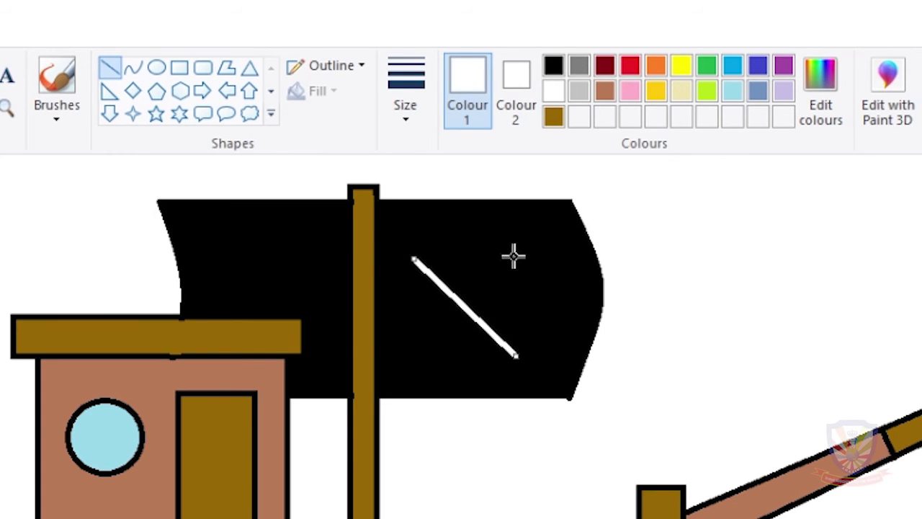
{"action": "left_click_drag", "start_coordinate": [525, 257], "coordinate": [427, 352]}
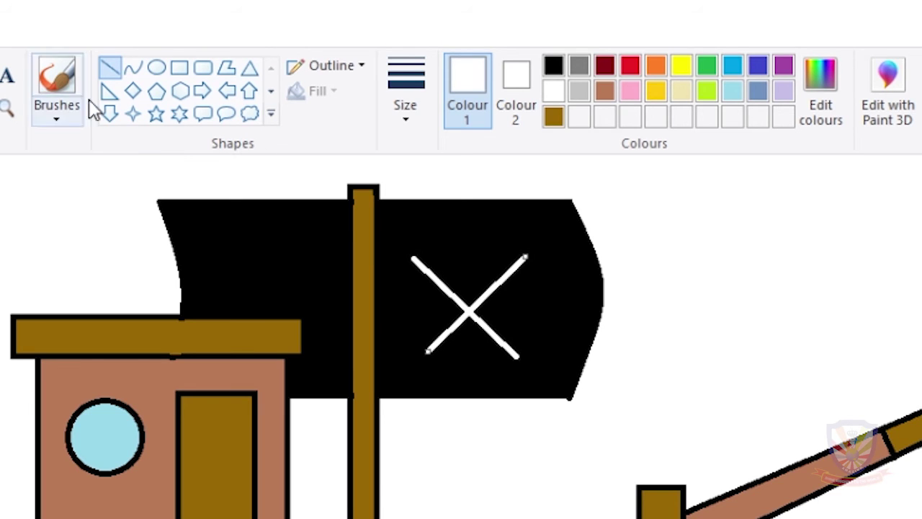
Step: Draw a white oval over the centre of the crossed lines and fill all its sections white to form a skull
{"action": "left_click", "coordinate": [156, 67]}
{"action": "left_click_drag", "start_coordinate": [442, 249], "coordinate": [509, 324]}
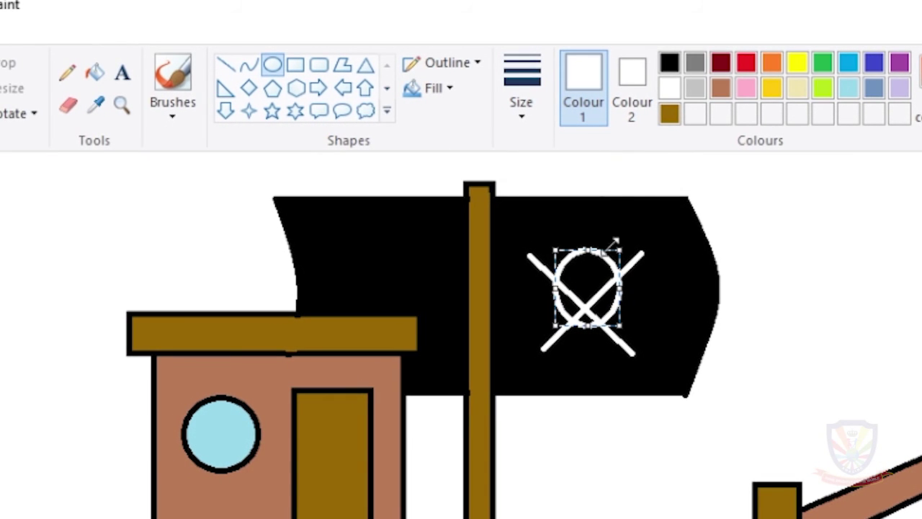
{"action": "left_click", "coordinate": [94, 72]}
{"action": "left_click", "coordinate": [585, 273]}
{"action": "left_click", "coordinate": [580, 308]}
{"action": "left_click", "coordinate": [600, 309]}
{"action": "left_click", "coordinate": [592, 315]}
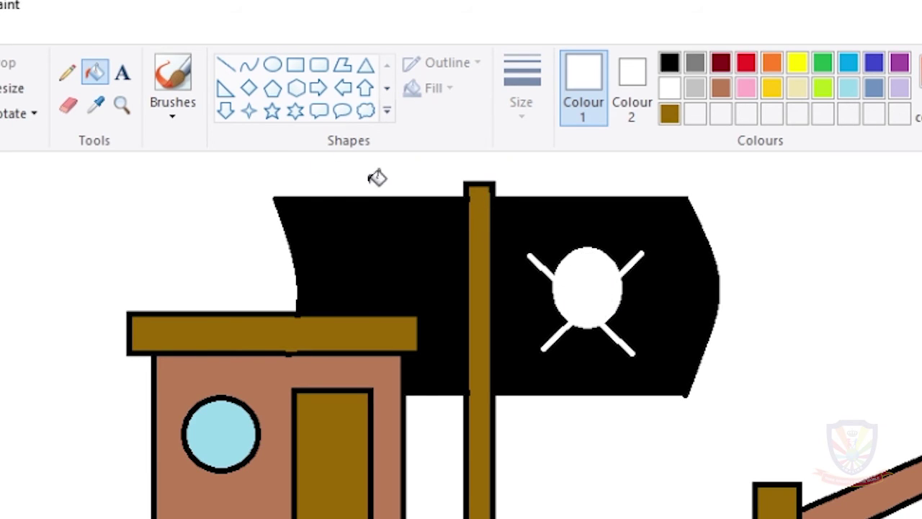
Step: Draw a small white rectangle under the skull as its jaw and fill it white
{"action": "left_click", "coordinate": [295, 65]}
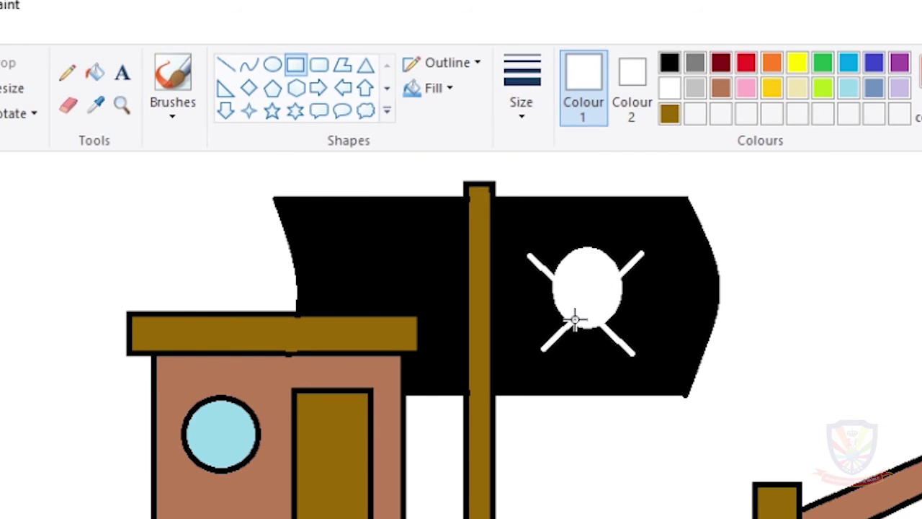
{"action": "left_click_drag", "start_coordinate": [577, 321], "coordinate": [593, 339]}
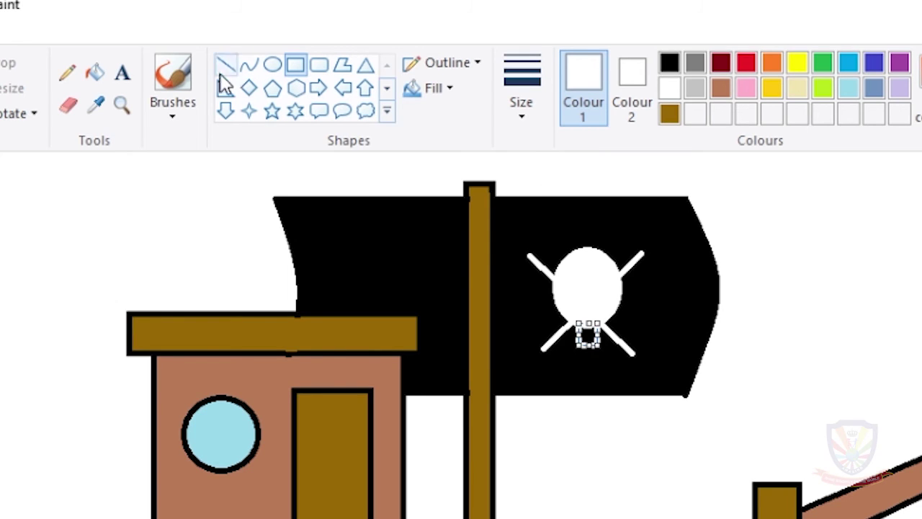
{"action": "left_click", "coordinate": [96, 75]}
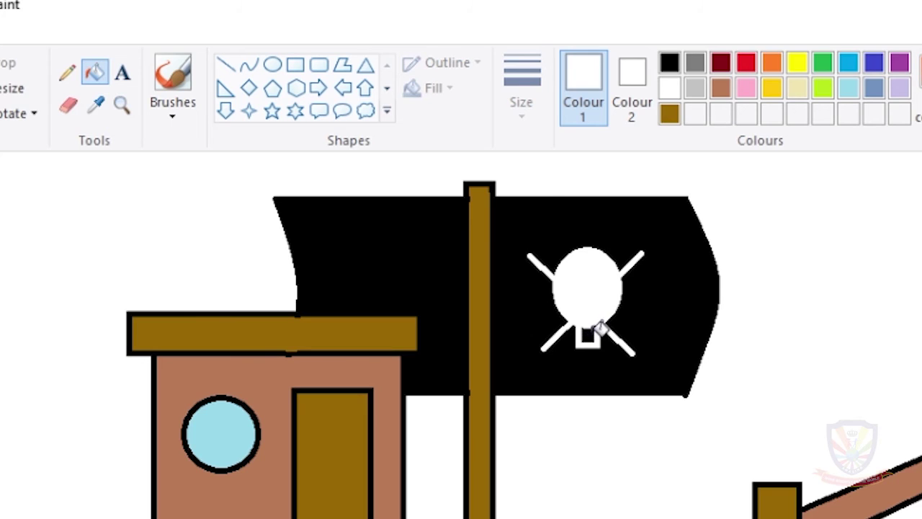
{"action": "left_click", "coordinate": [589, 335]}
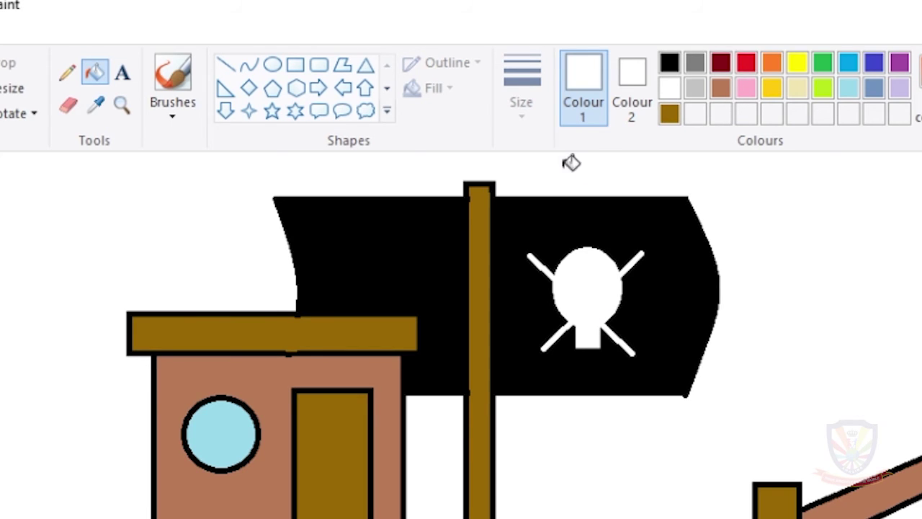
Step: Paint two black eye dots on the skull and one black mouth dot on its jaw with the brush
{"action": "left_click", "coordinate": [273, 66]}
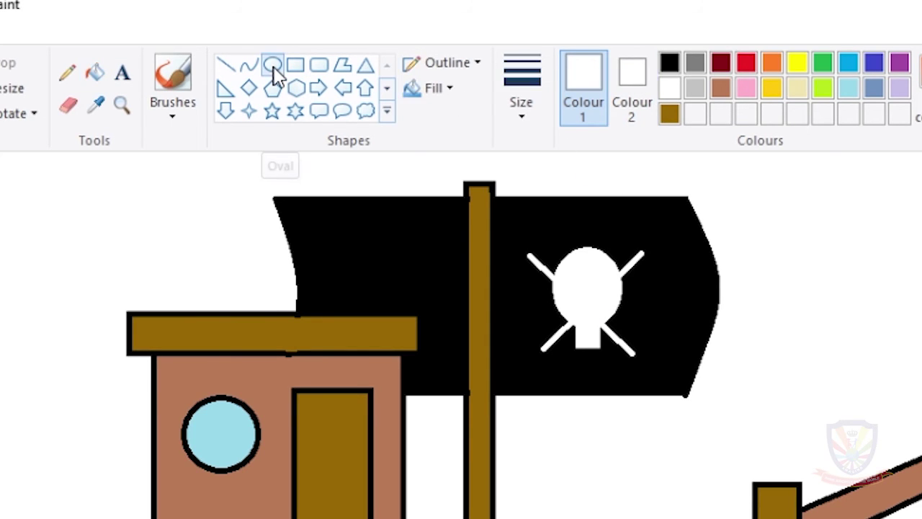
{"action": "left_click", "coordinate": [182, 75]}
{"action": "left_click", "coordinate": [671, 65]}
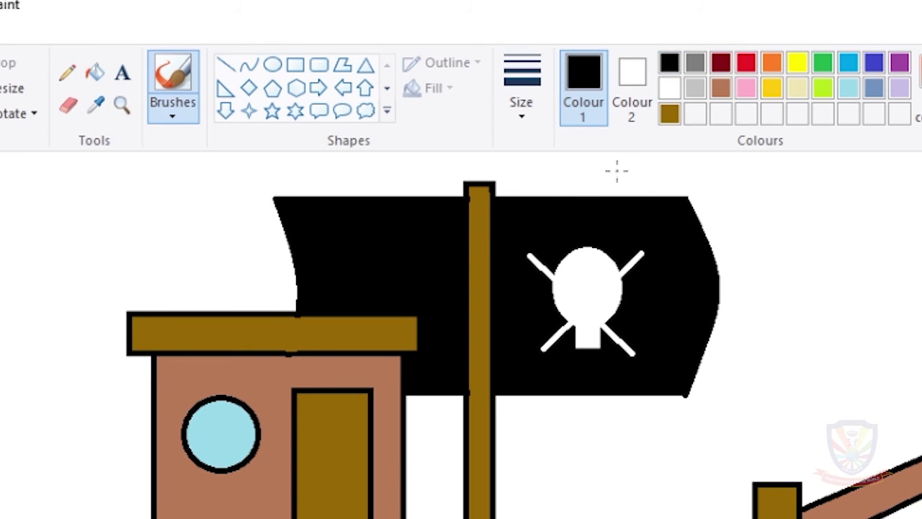
{"action": "left_click", "coordinate": [522, 105]}
{"action": "left_click", "coordinate": [561, 295]}
{"action": "left_click", "coordinate": [608, 286]}
{"action": "left_click", "coordinate": [589, 333]}
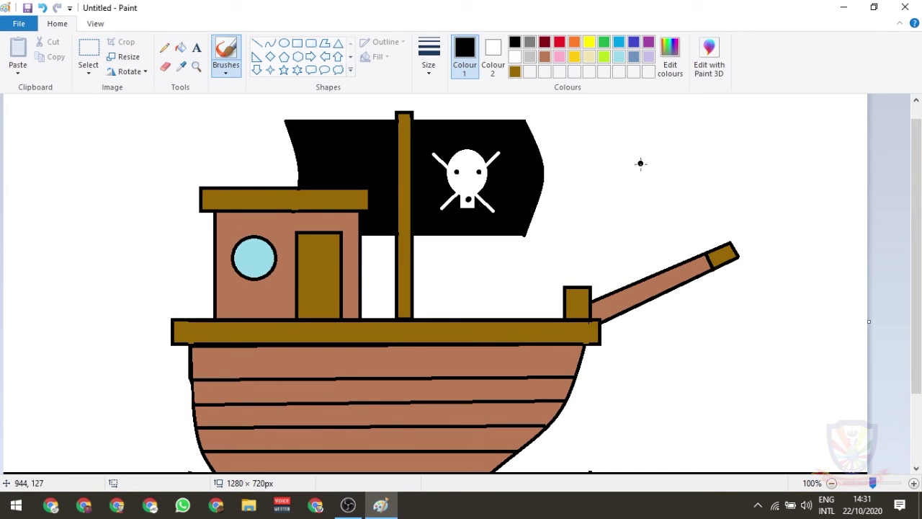
{"action": "scroll", "coordinate": [637, 172], "scroll_direction": "down", "scroll_amount": 2}
{"action": "scroll", "coordinate": [611, 192], "scroll_direction": "up", "scroll_amount": 2}
{"action": "scroll", "coordinate": [496, 317], "scroll_direction": "down", "scroll_amount": 2}
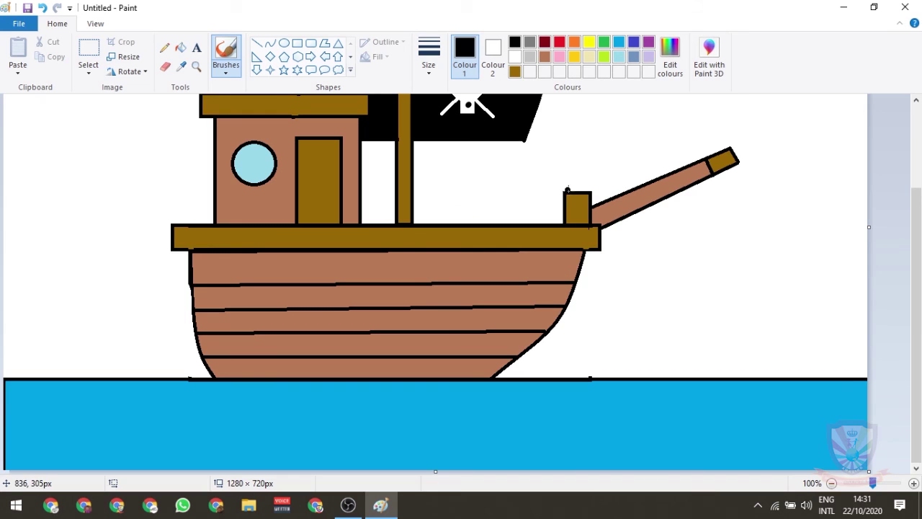
{"action": "scroll", "coordinate": [581, 207], "scroll_direction": "up", "scroll_amount": 2}
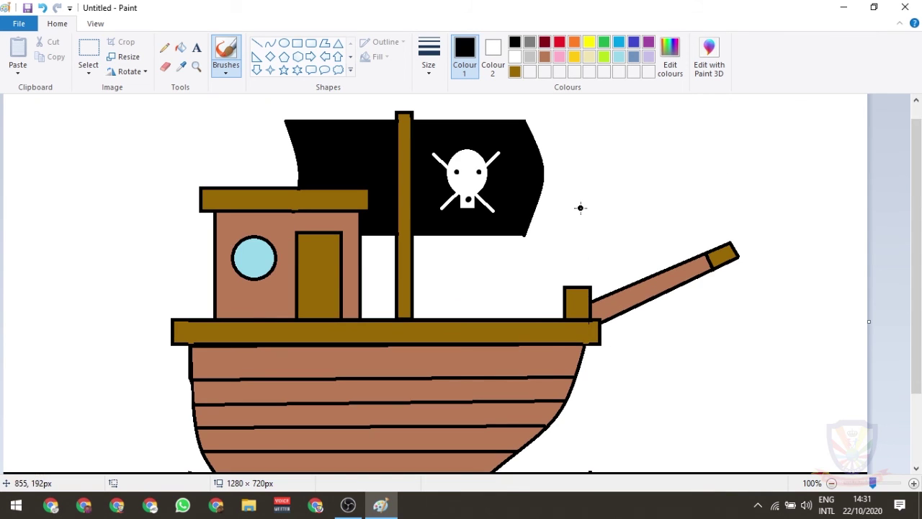
{"action": "scroll", "coordinate": [582, 209], "scroll_direction": "down", "scroll_amount": 2}
{"action": "scroll", "coordinate": [601, 240], "scroll_direction": "up", "scroll_amount": 2}
Step: Draw a black curve about 302 × 129 px, rising from the waterline ahead of the ship to the canvas edge and bulging upward
{"action": "left_click", "coordinate": [269, 43]}
{"action": "scroll", "coordinate": [679, 259], "scroll_direction": "down", "scroll_amount": 2}
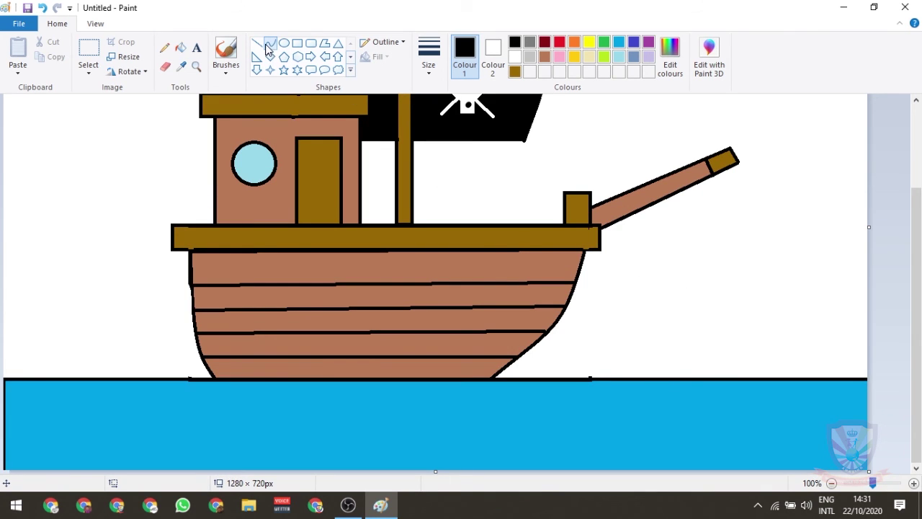
{"action": "mouse_move", "coordinate": [665, 380]}
{"action": "left_mouse_down"}
{"action": "mouse_move", "coordinate": [862, 284]}
{"action": "mouse_move", "coordinate": [881, 286]}
{"action": "left_mouse_up"}
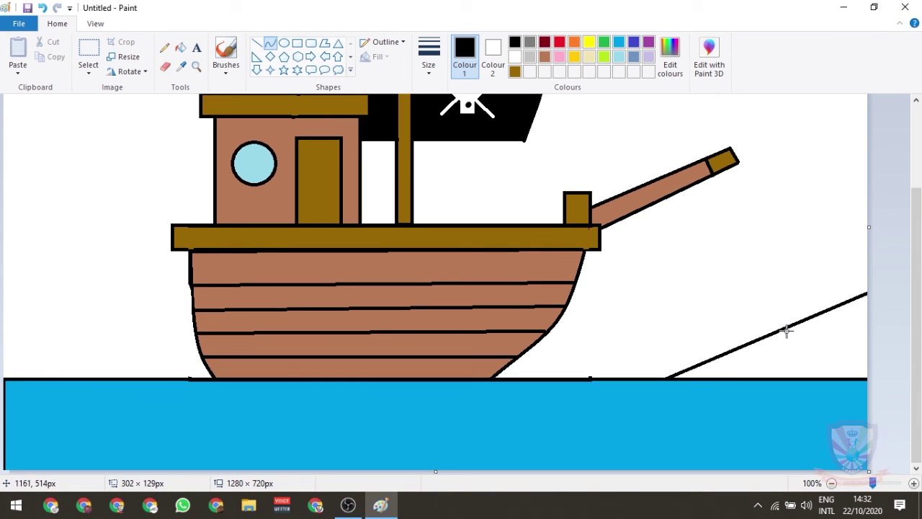
{"action": "left_click_drag", "start_coordinate": [781, 331], "coordinate": [772, 309]}
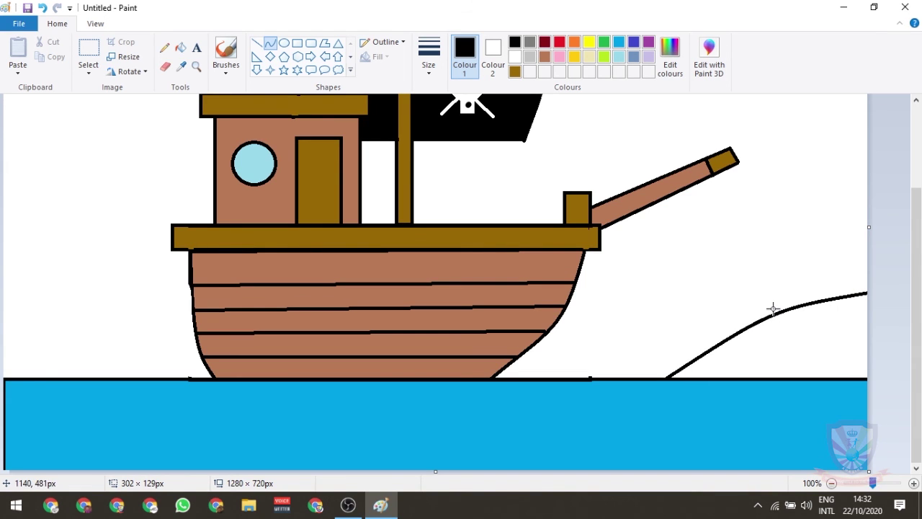
Step: Fill the area under the shore curve with light yellow as sand
{"action": "left_click", "coordinate": [181, 47]}
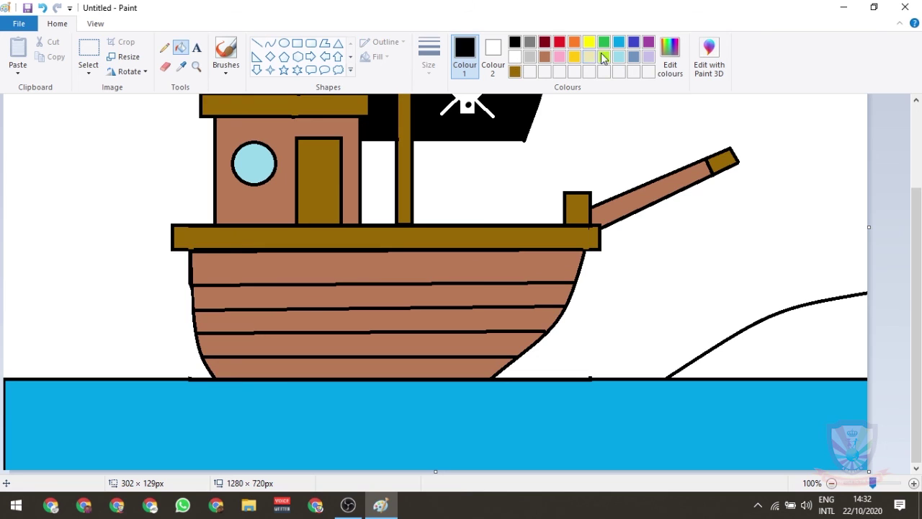
{"action": "left_click", "coordinate": [604, 42]}
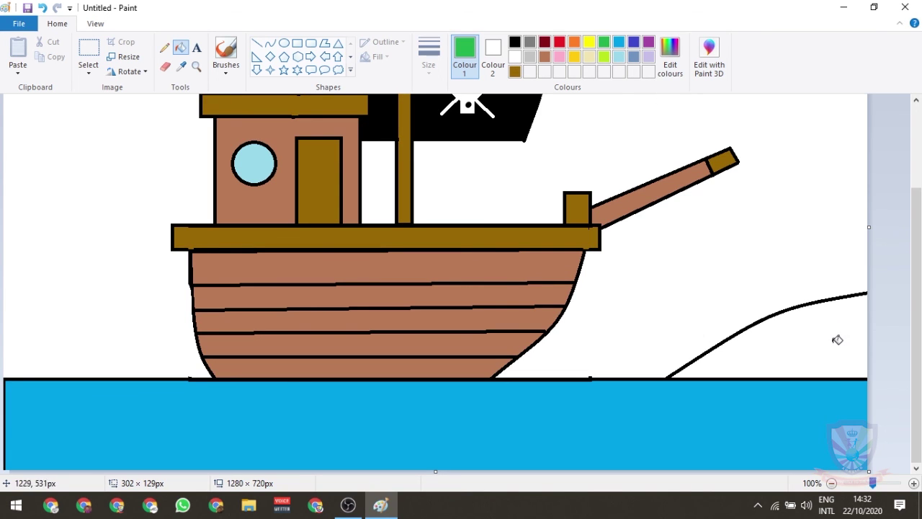
{"action": "left_click", "coordinate": [589, 57]}
{"action": "left_click", "coordinate": [812, 351]}
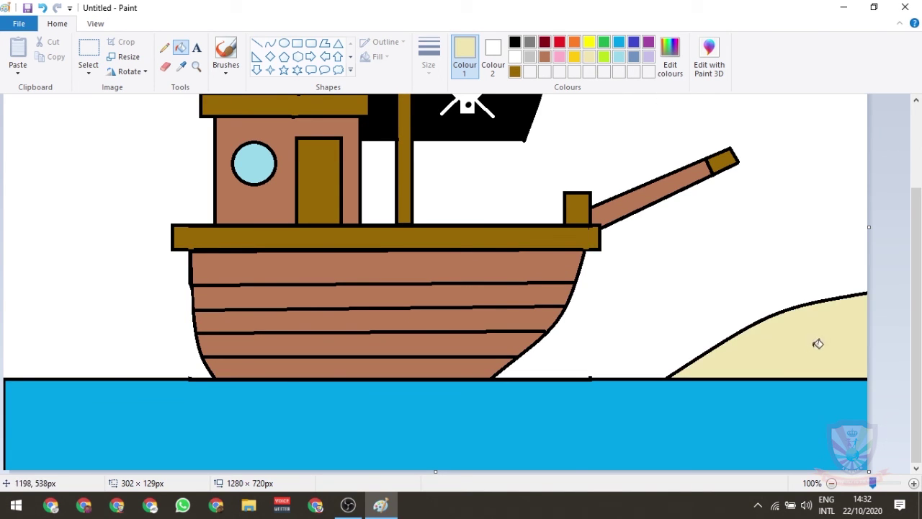
Step: Zoom out to 50% to view the whole drawing
{"action": "scroll", "coordinate": [846, 288], "scroll_direction": "up", "scroll_amount": 3}
{"action": "scroll", "coordinate": [728, 303], "scroll_direction": "down", "scroll_amount": 3}
{"action": "scroll", "coordinate": [669, 280], "scroll_direction": "up", "scroll_amount": 3}
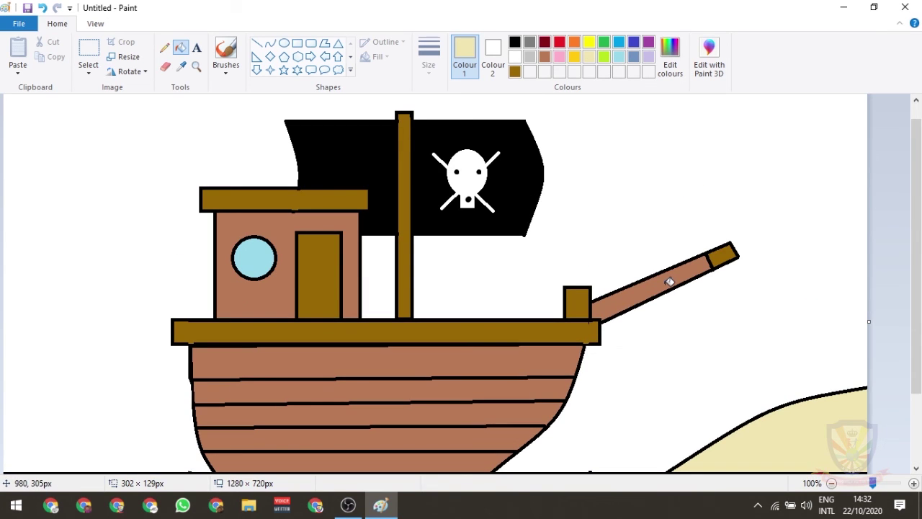
{"action": "left_click", "coordinate": [831, 484]}
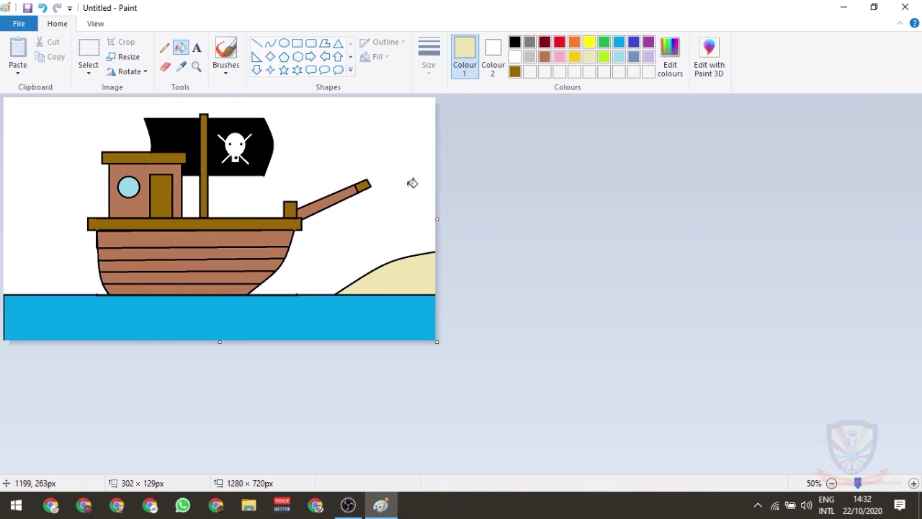